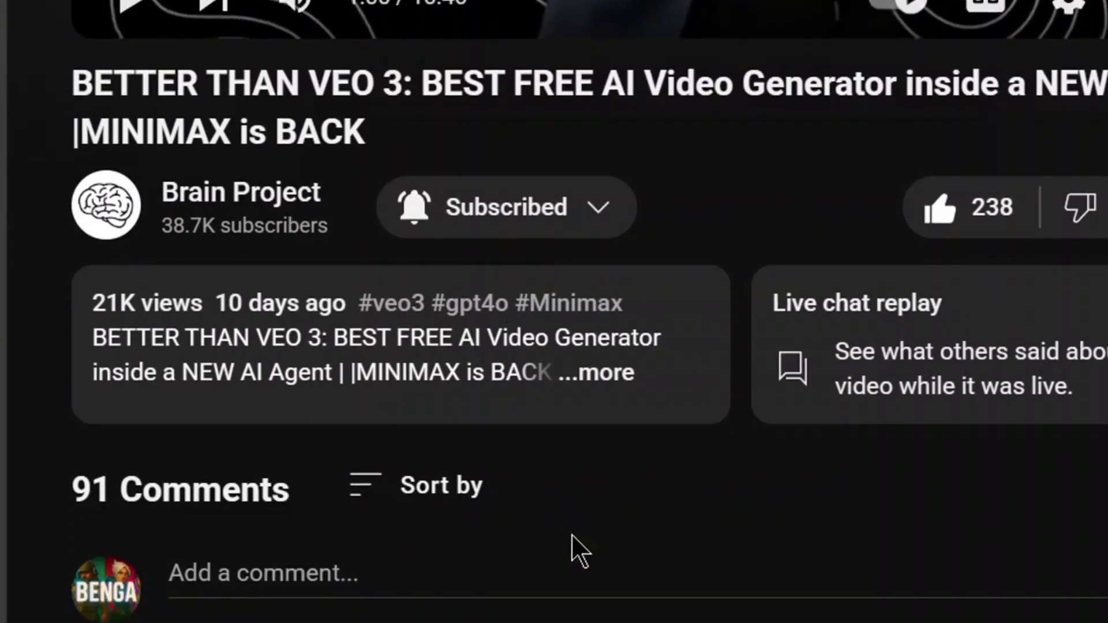
# Step: Write and post 'I want the full document' in the video's comment field
pyautogui.click(929, 528)
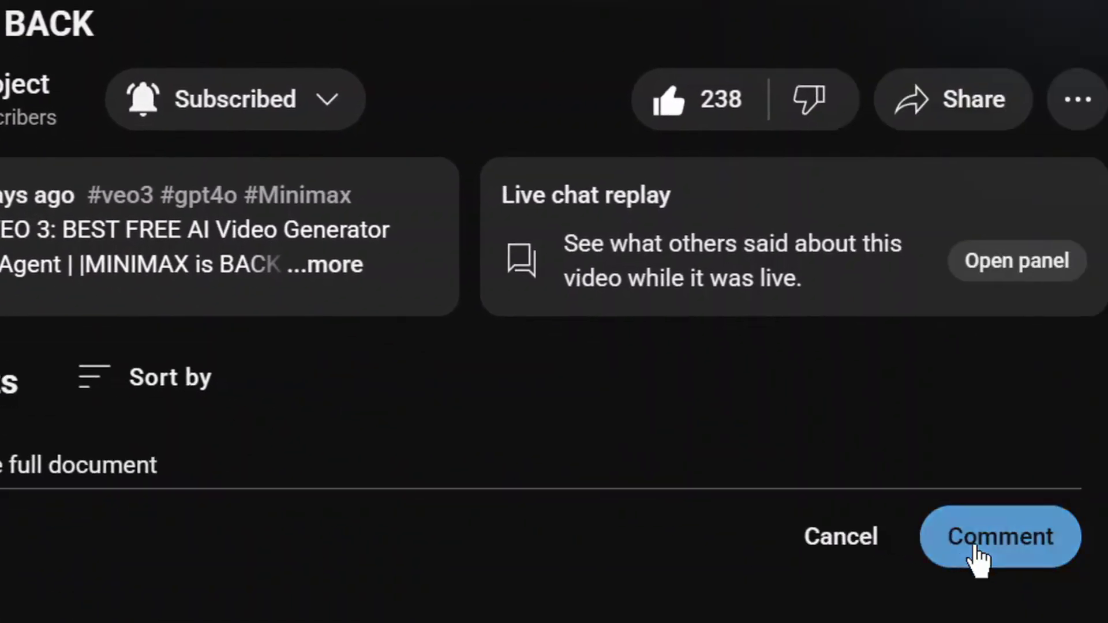
pyautogui.click(1107, 590)
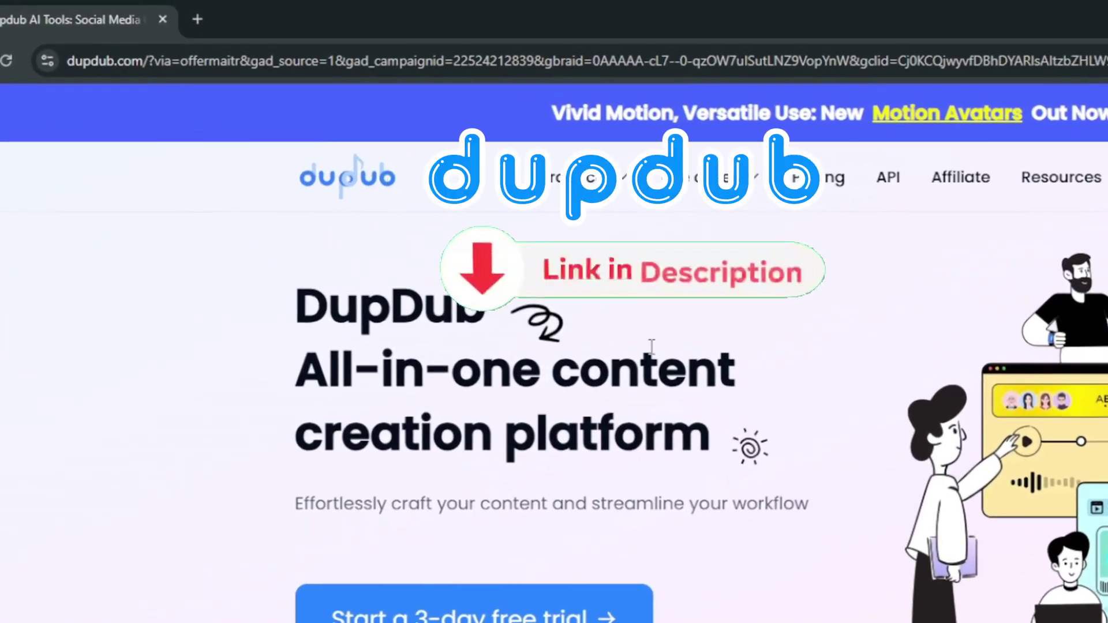
# Step: Scroll past the Idea to text, Text to speech, AI avatar and AI video editing cards
pyautogui.scroll(-10, 652, 346)
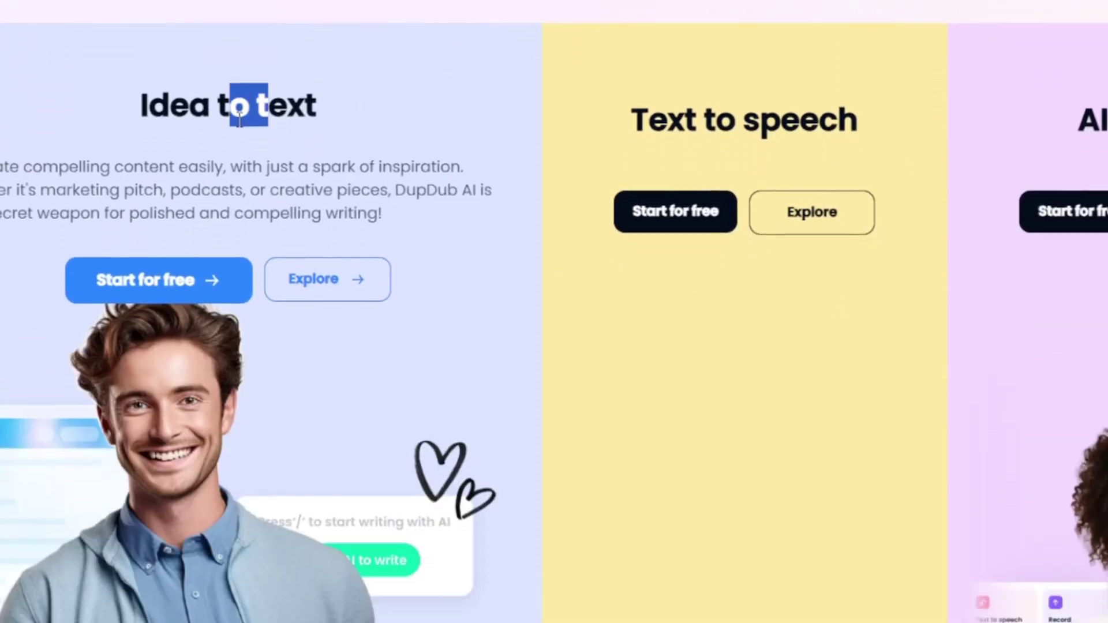
pyautogui.moveTo(268, 326); pyautogui.dragTo(116, 337)
pyautogui.moveTo(190, 326); pyautogui.dragTo(349, 311)
pyautogui.moveTo(346, 75); pyautogui.dragTo(684, 91)
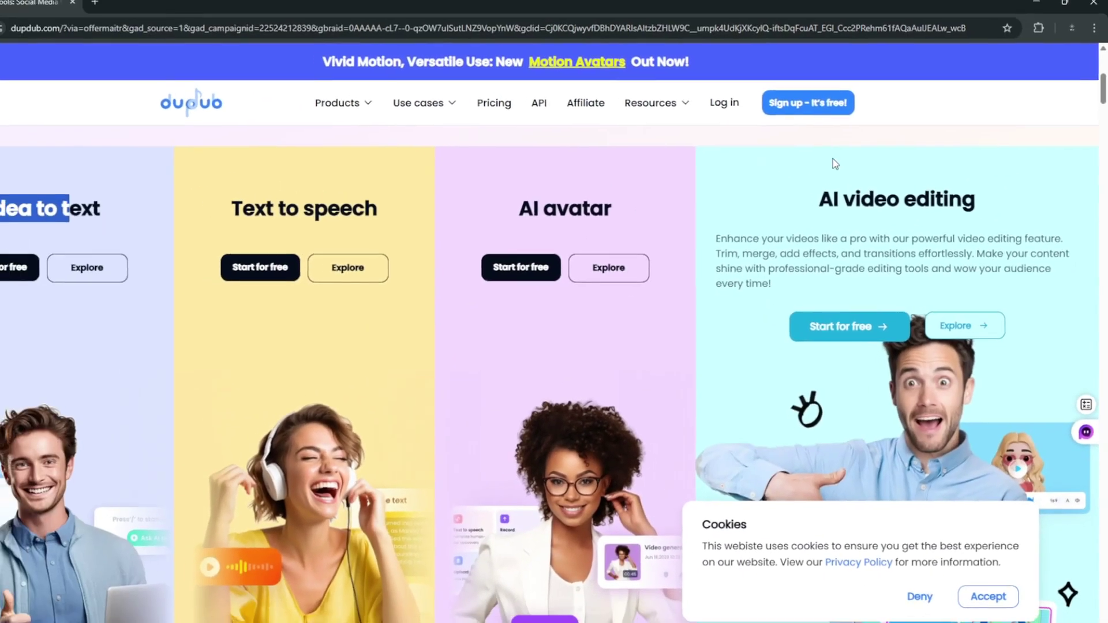
pyautogui.scroll(-5, 748, 173)
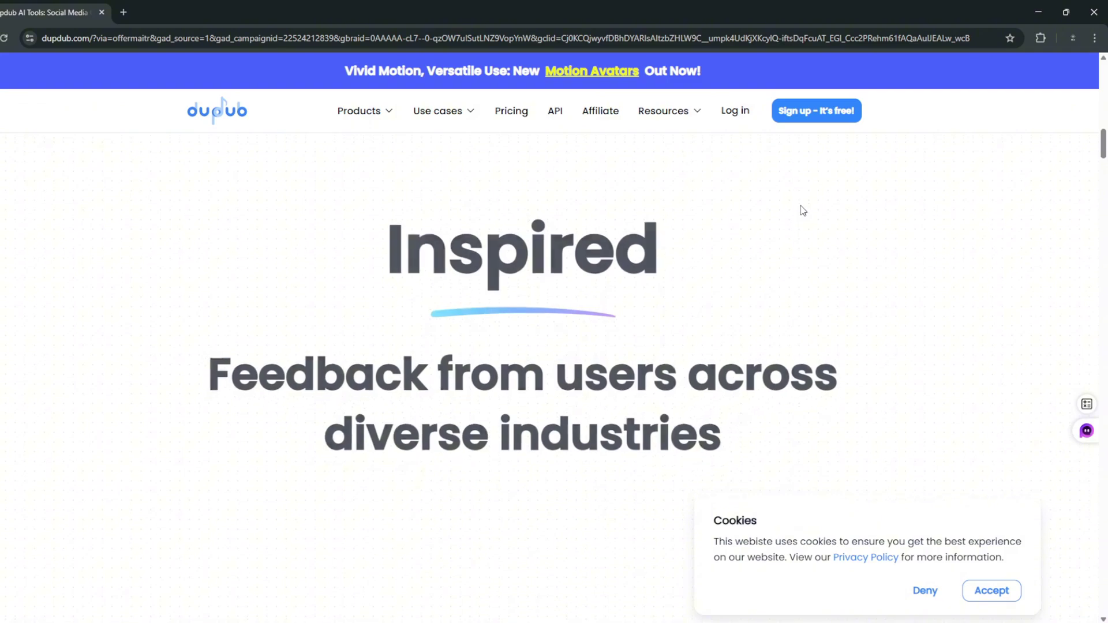
# Step: Play the marketing manager and advertising designer testimonial avatars with sound
pyautogui.scroll(-5, 670, 225)
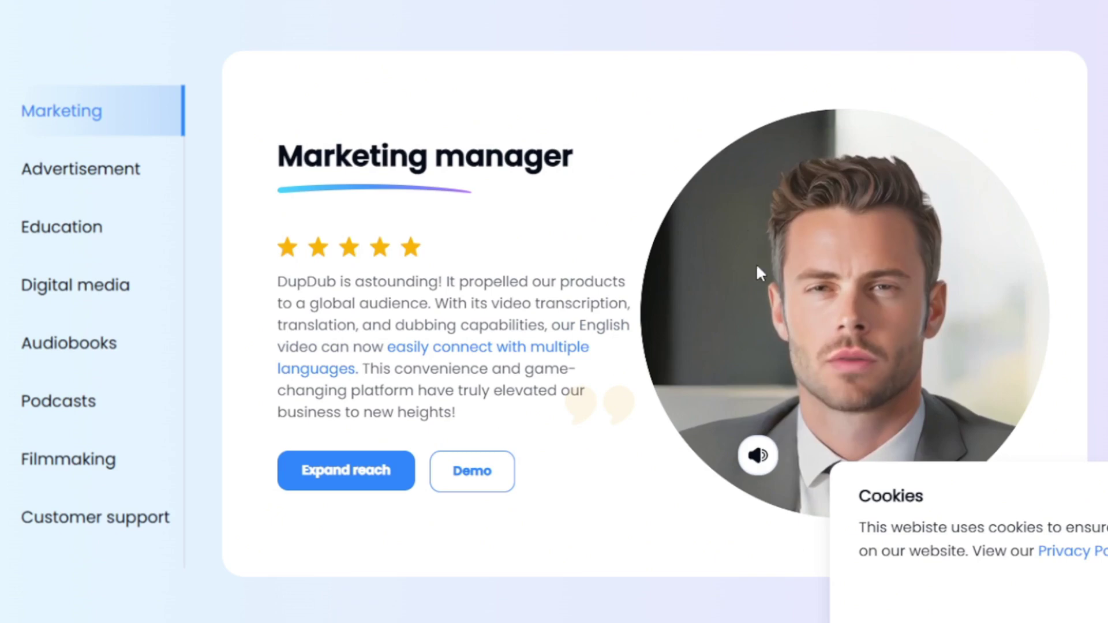
pyautogui.click(761, 456)
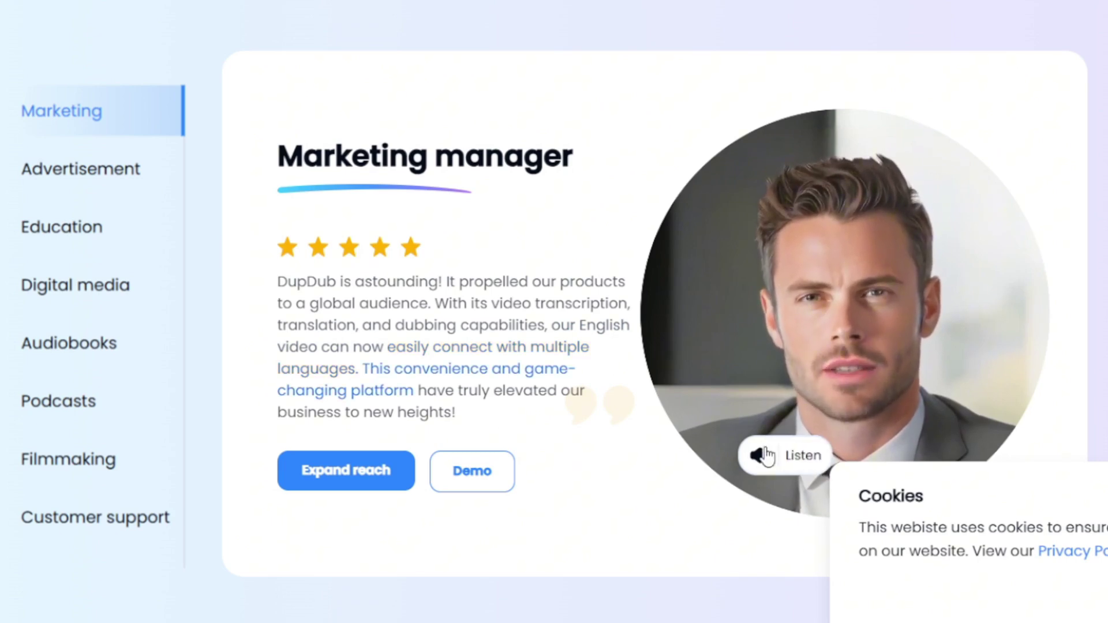
pyautogui.click(20, 163)
pyautogui.click(761, 457)
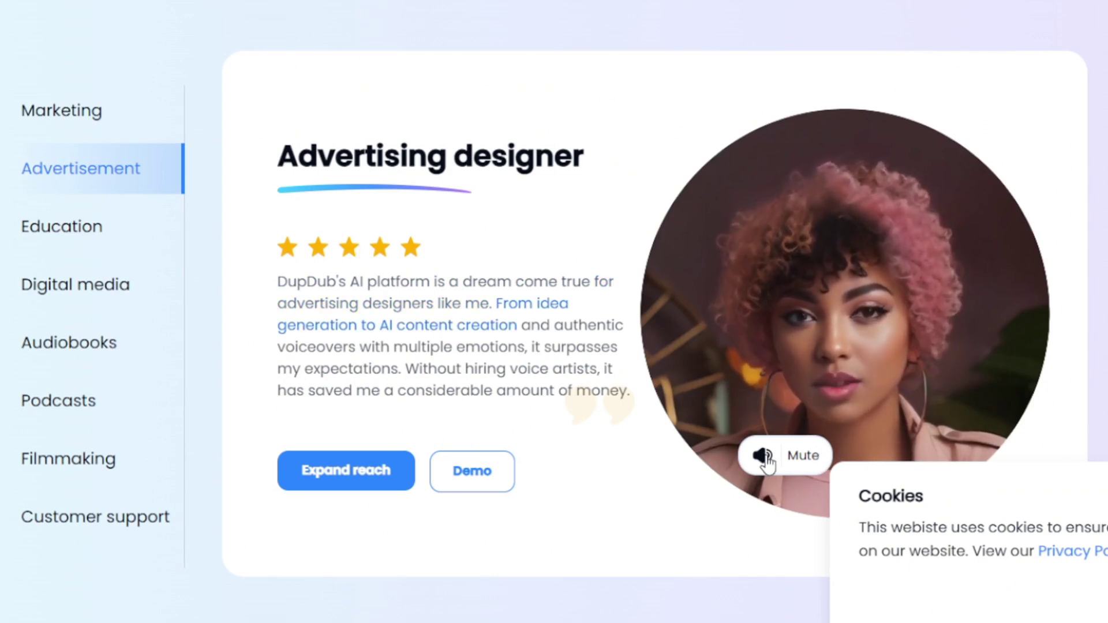
pyautogui.click(763, 457)
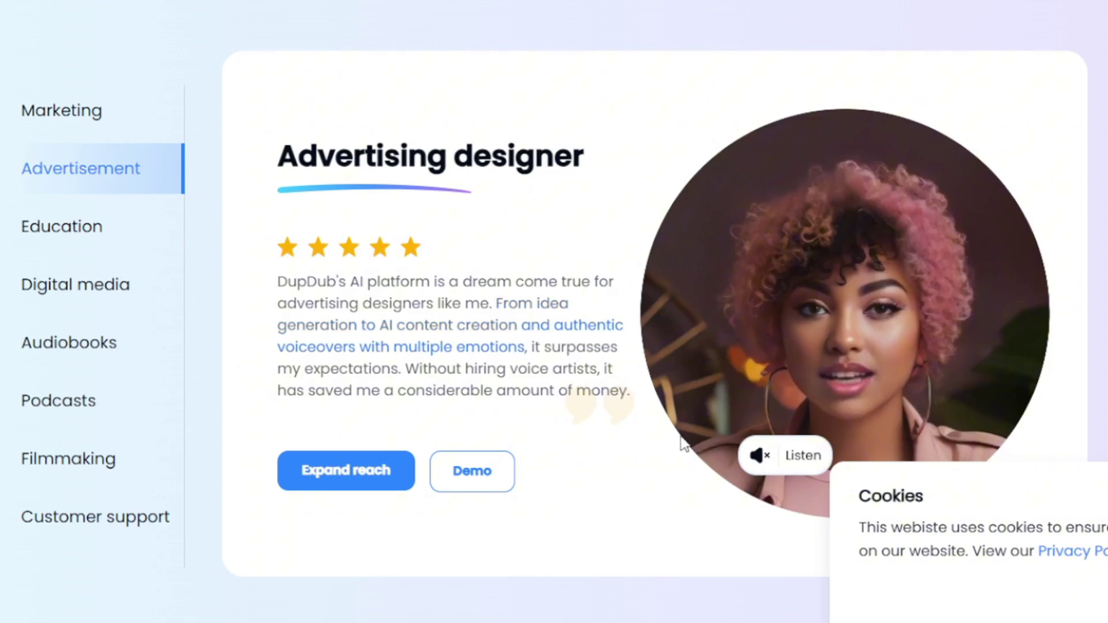
# Step: Show the Podcaster testimonial, then scroll back to the top of the homepage
pyautogui.click(73, 404)
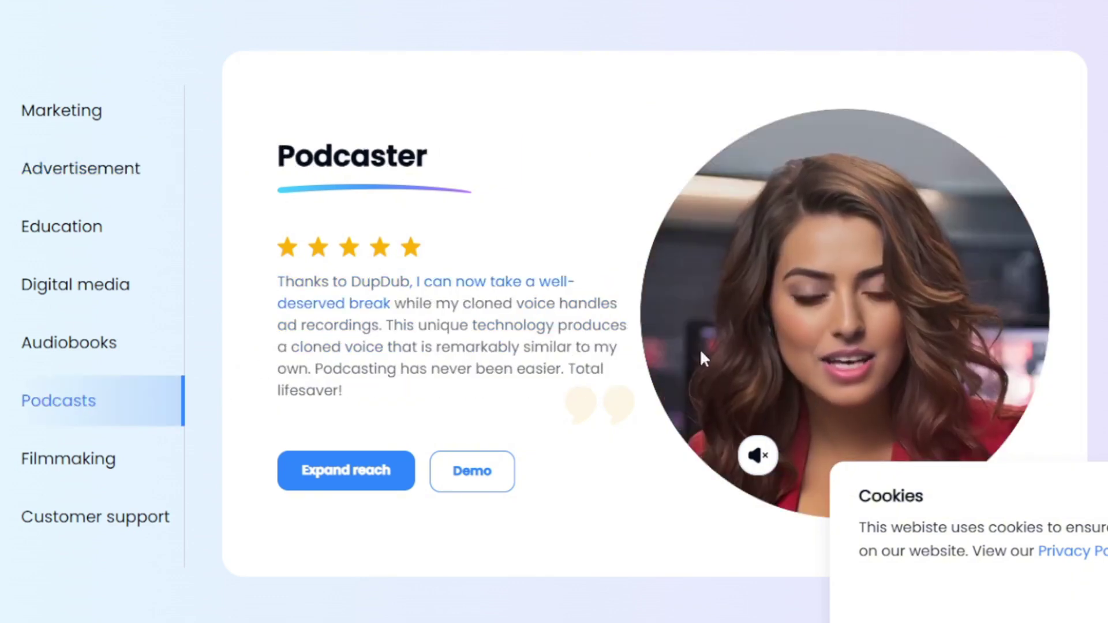
pyautogui.click(758, 456)
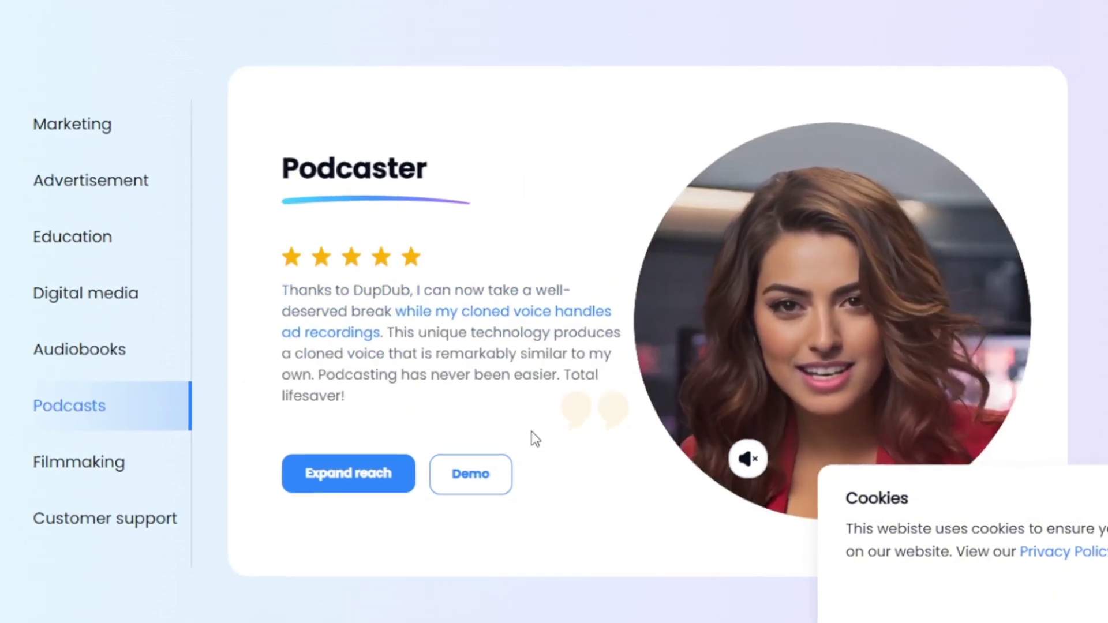
pyautogui.scroll(15, 527, 438)
pyautogui.scroll(-10, 508, 462)
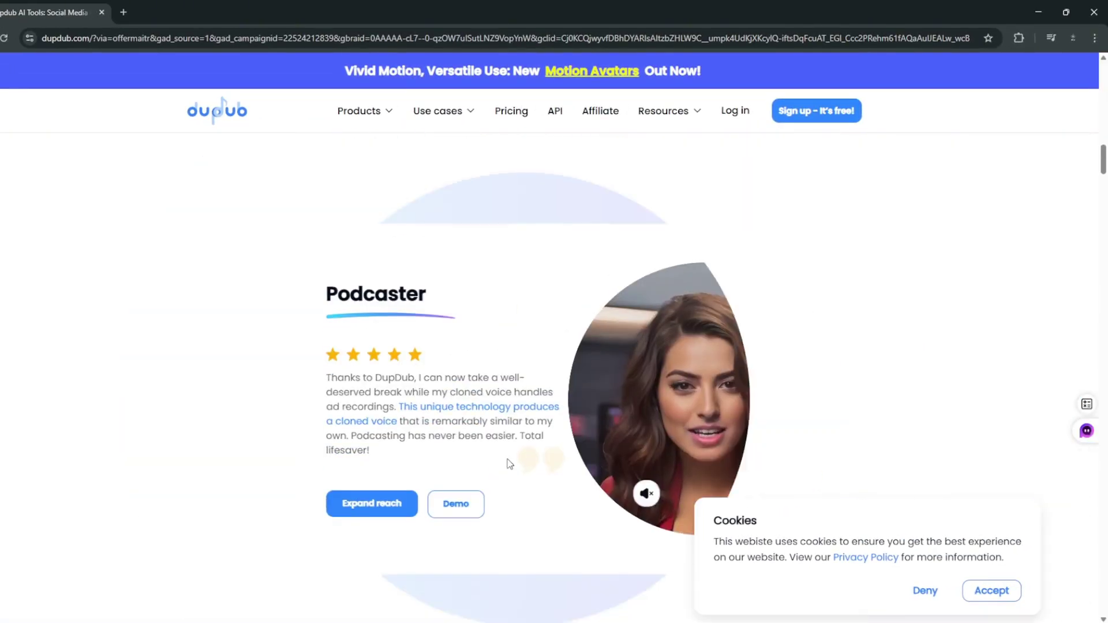
pyautogui.scroll(10, 509, 463)
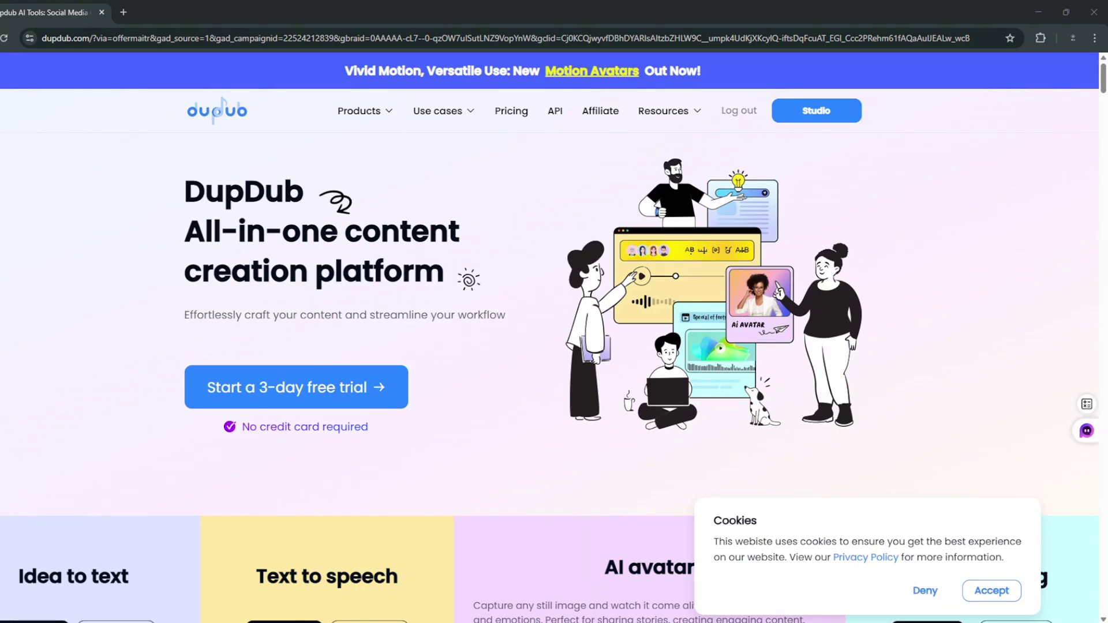
# Step: From Studio's Text tools, generate 16:9 AI images of 'a dog running in the streets of favela'
pyautogui.click(816, 110)
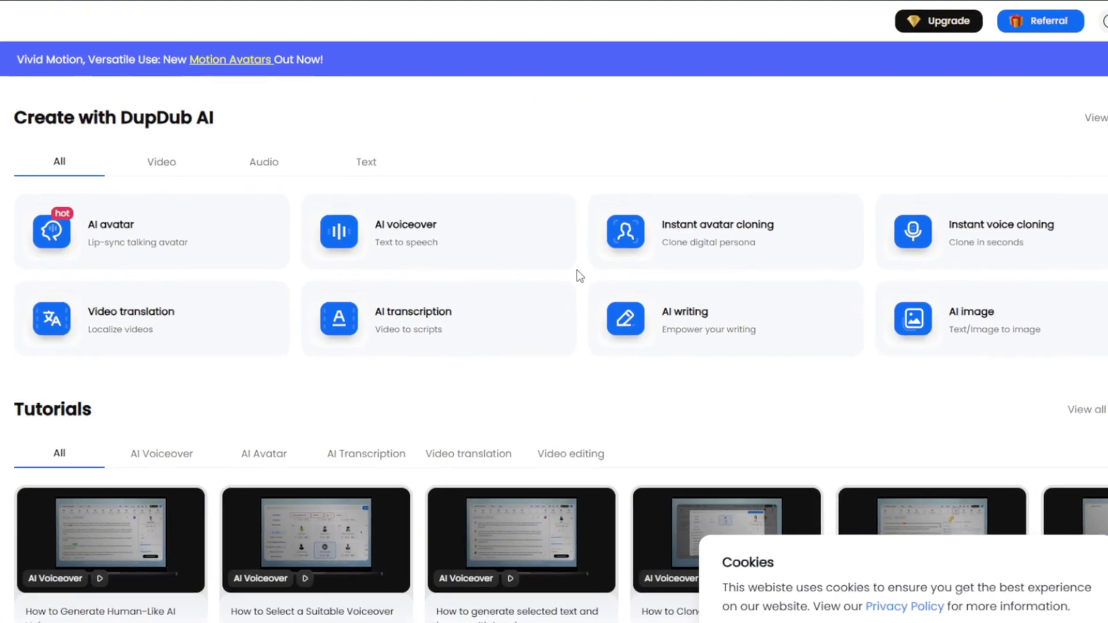
pyautogui.click(162, 162)
pyautogui.click(264, 163)
pyautogui.click(368, 166)
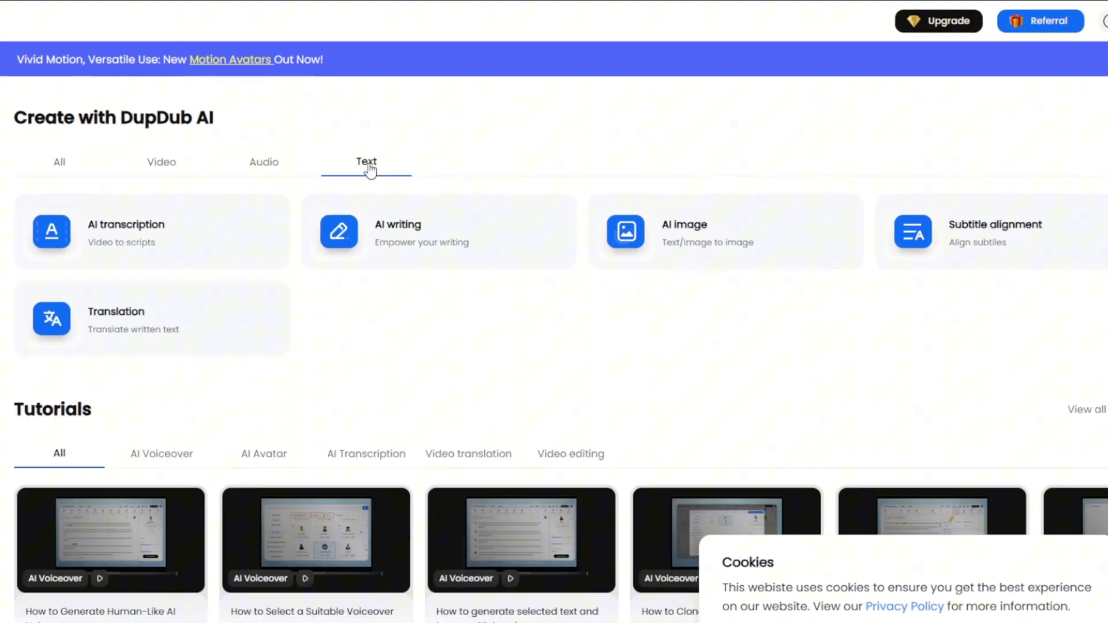
pyautogui.click(683, 229)
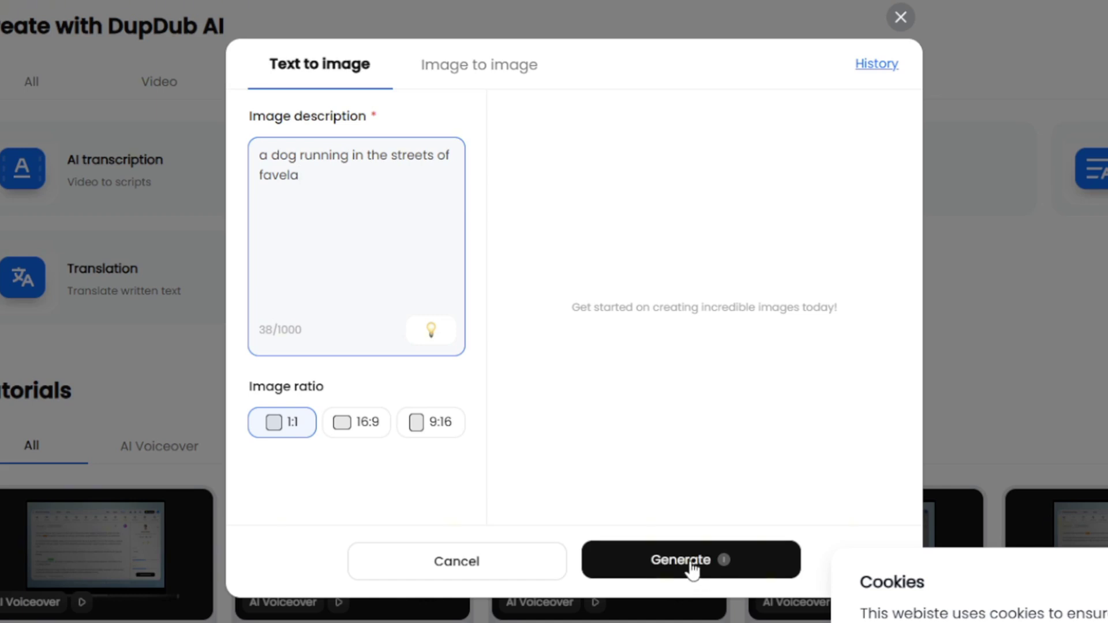
pyautogui.click(369, 430)
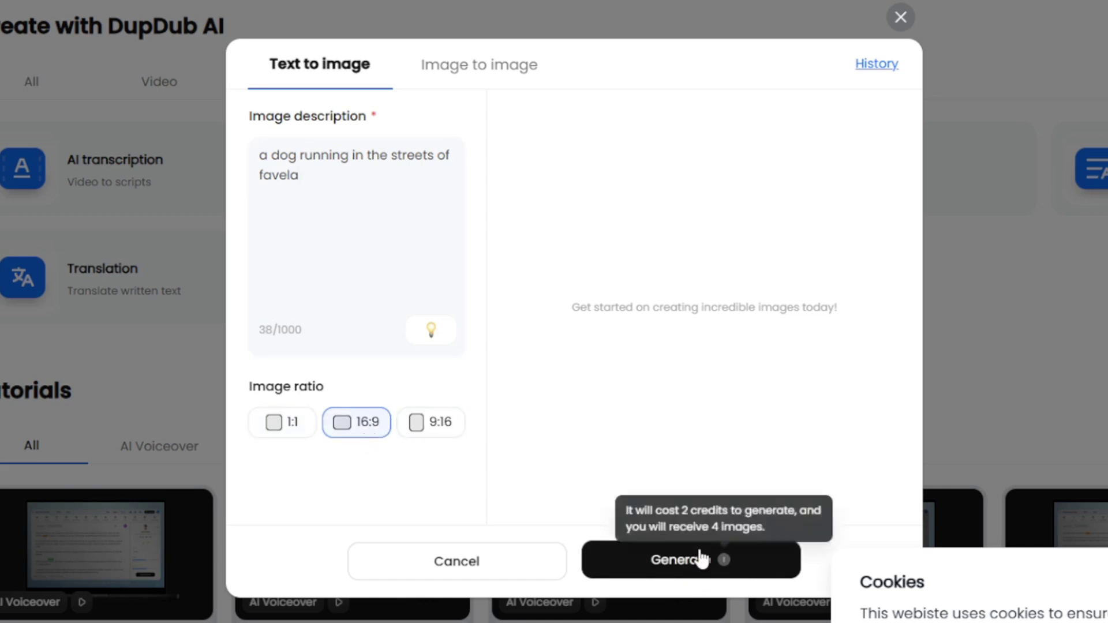
pyautogui.click(699, 559)
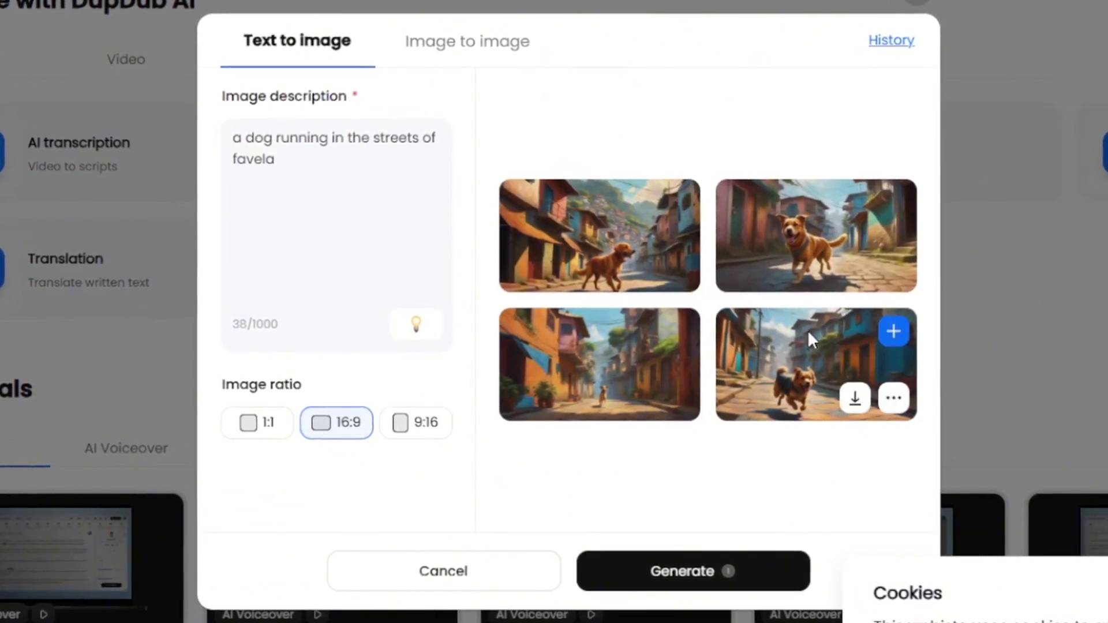
# Step: Upload the woman's photo in Image to image and replace the dog description with 'woman'
pyautogui.click(482, 44)
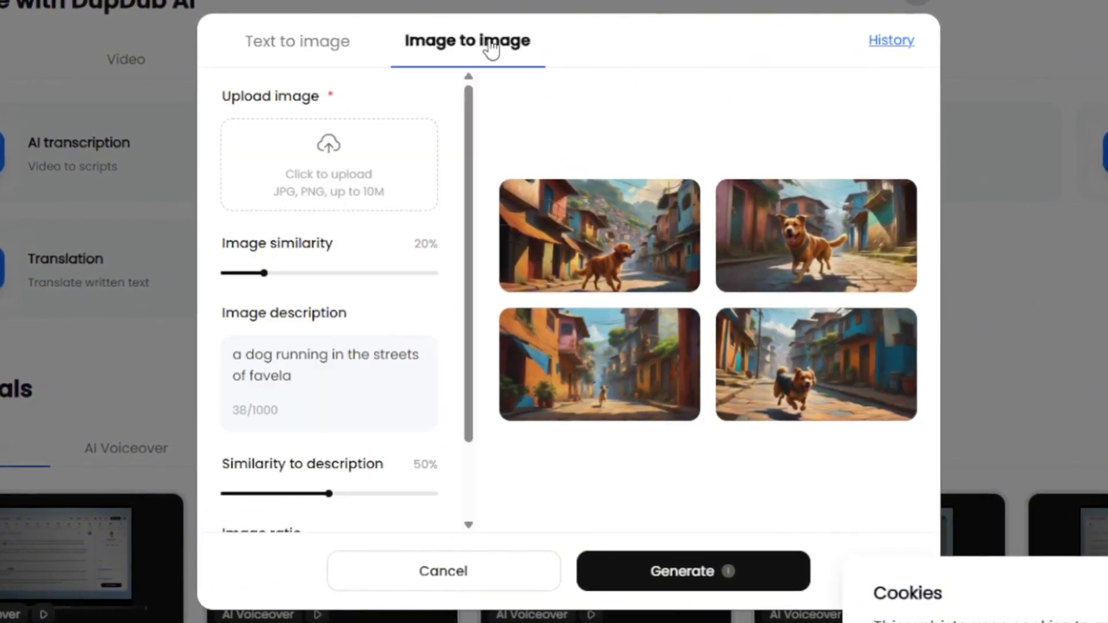
pyautogui.moveTo(440, 187); pyautogui.dragTo(326, 156)
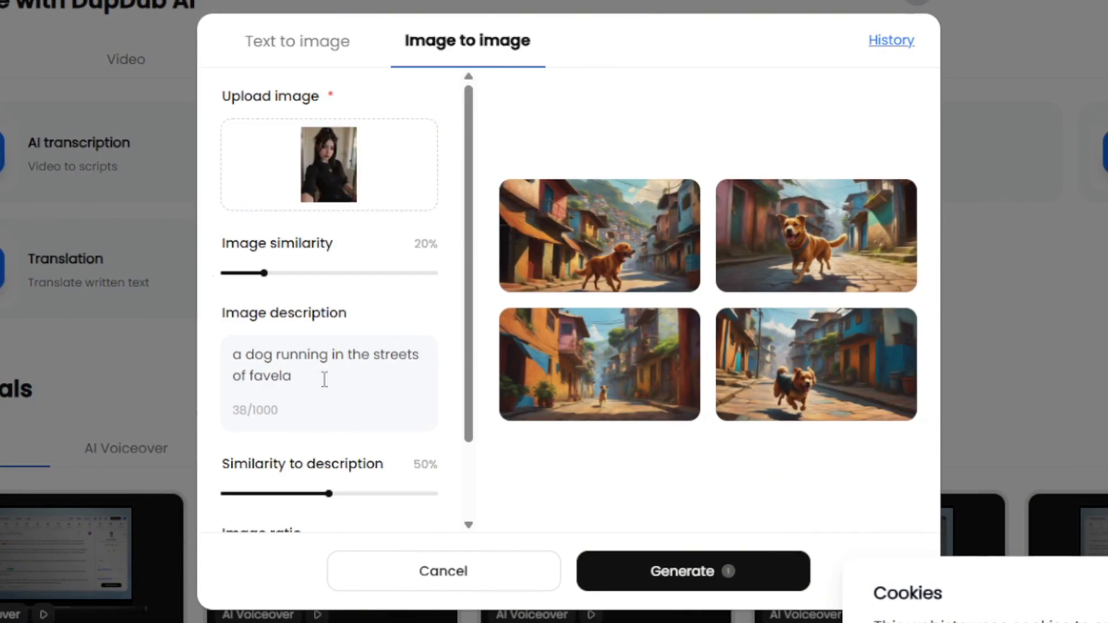
pyautogui.moveTo(312, 378); pyautogui.dragTo(51, 327)
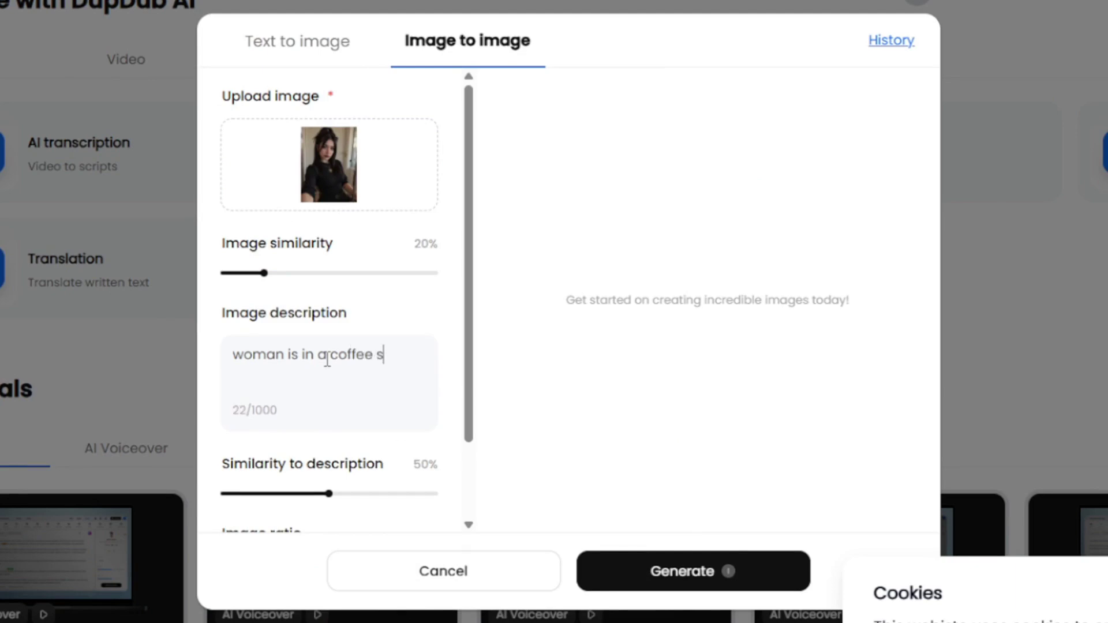
pyautogui.scroll(-2, 341, 404)
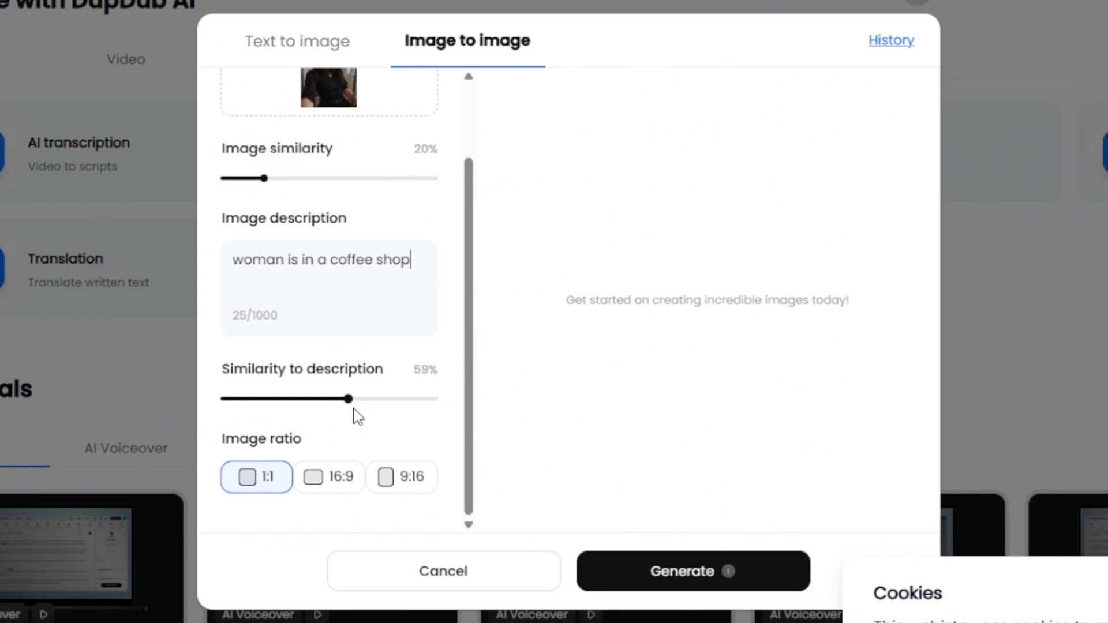
pyautogui.scroll(2, 353, 404)
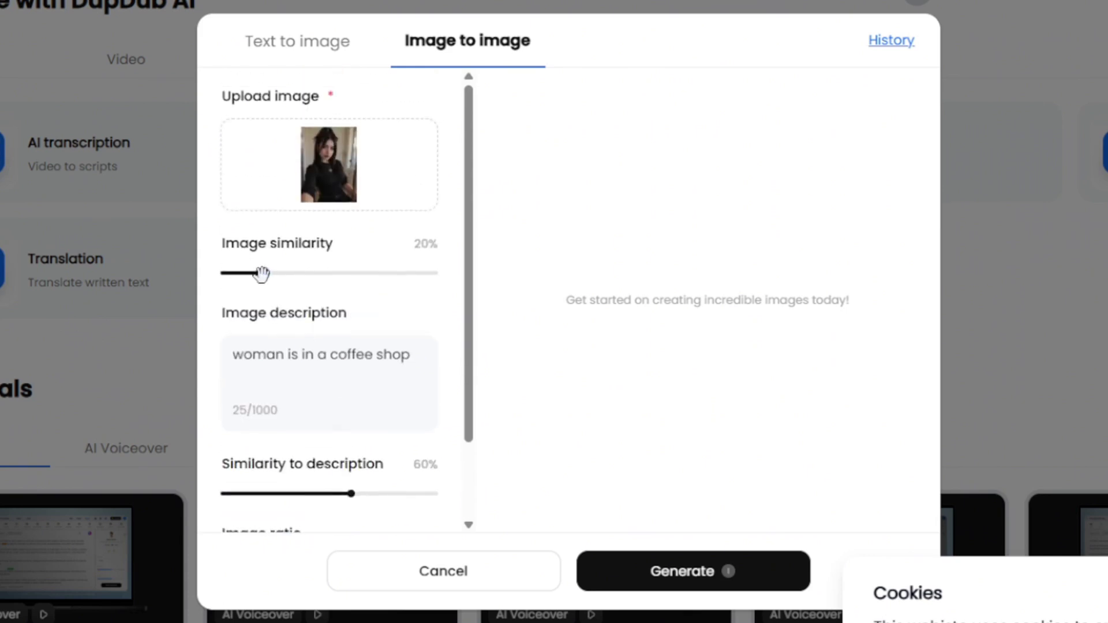
# Step: Raise the image similarity slightly and generate four 9:16 portraits
pyautogui.moveTo(271, 280); pyautogui.dragTo(289, 284)
pyautogui.scroll(-2, 334, 366)
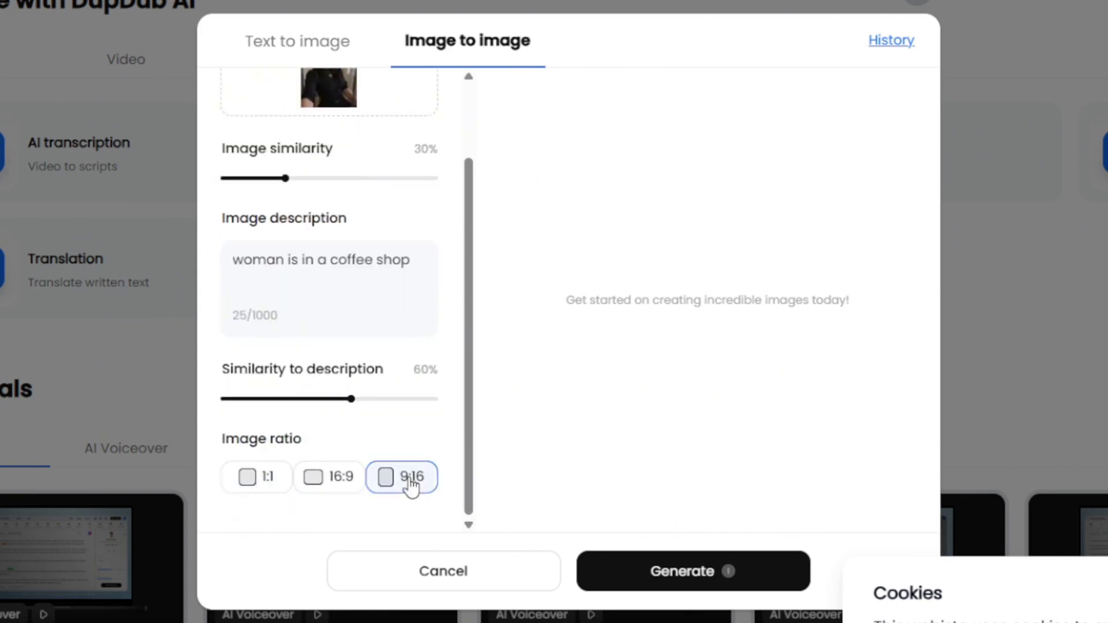
pyautogui.click(735, 572)
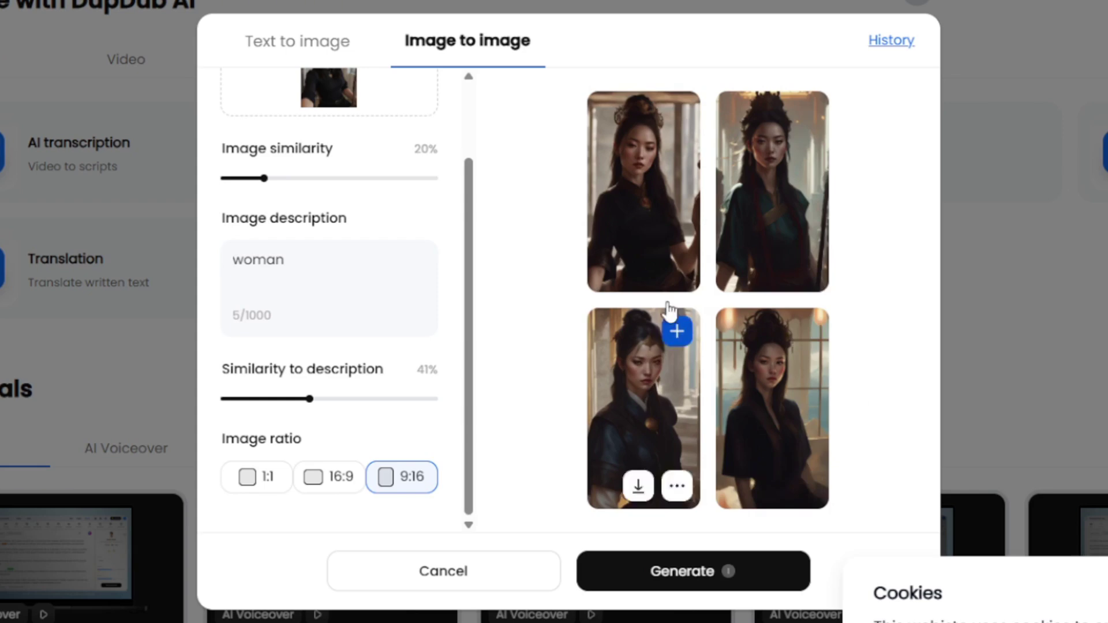
pyautogui.moveTo(746, 338)
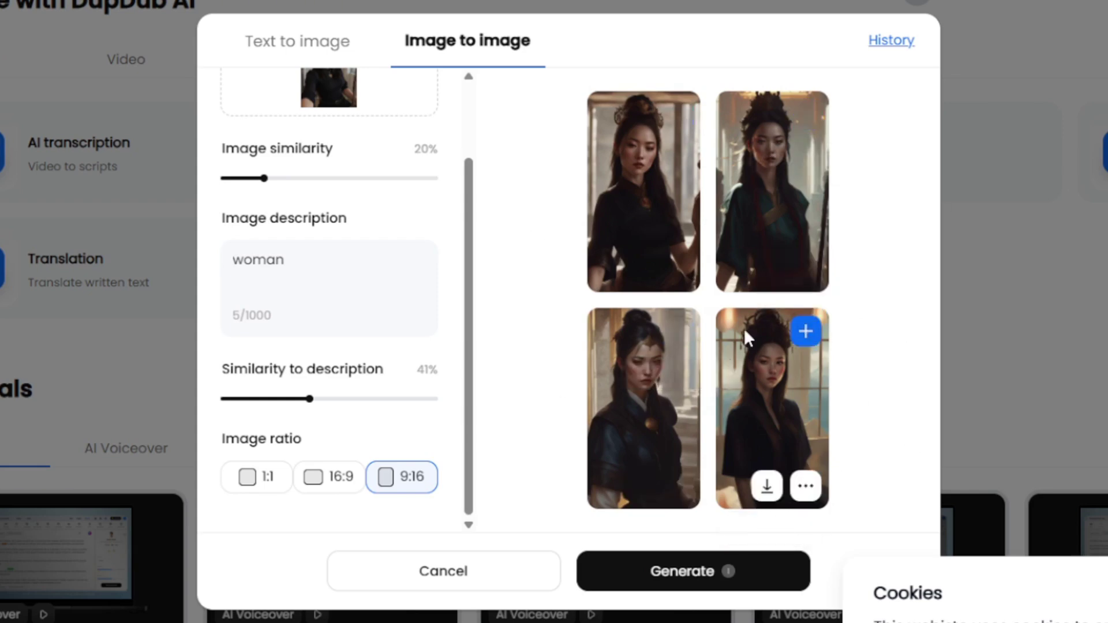
pyautogui.scroll(2, 391, 401)
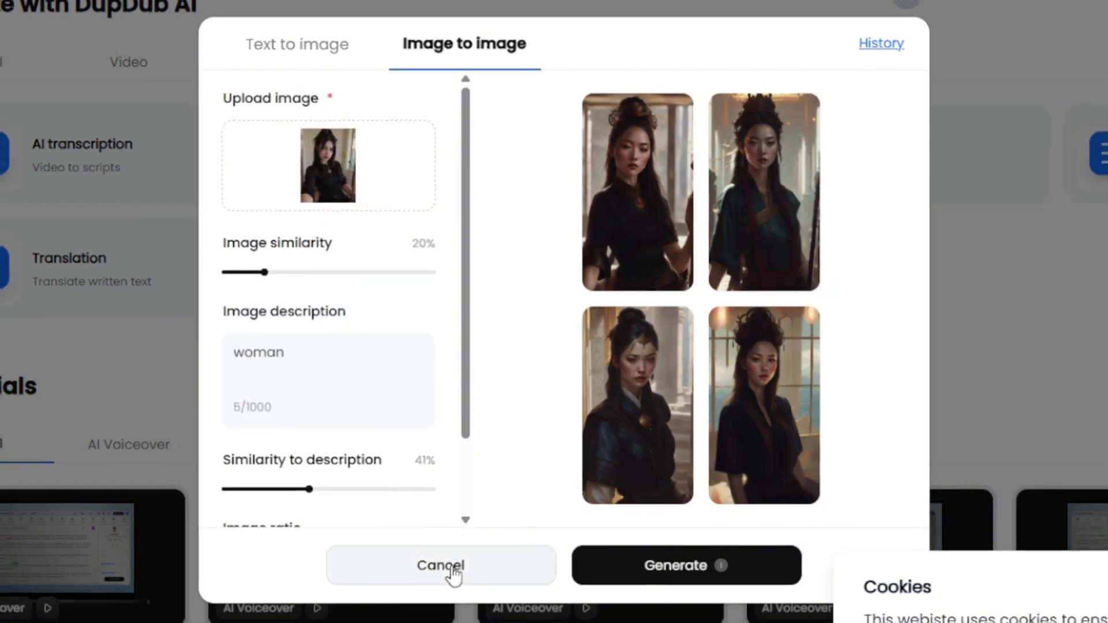
# Step: Close the image generator and start a new AI voiceover project from the Audio tools
pyautogui.click(454, 572)
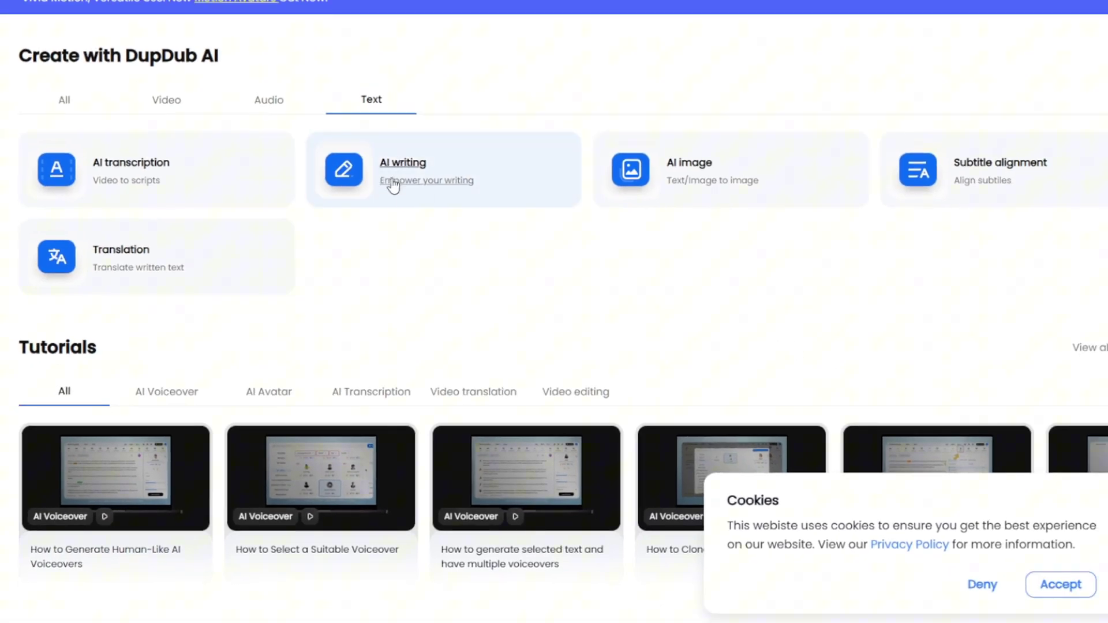
pyautogui.click(274, 102)
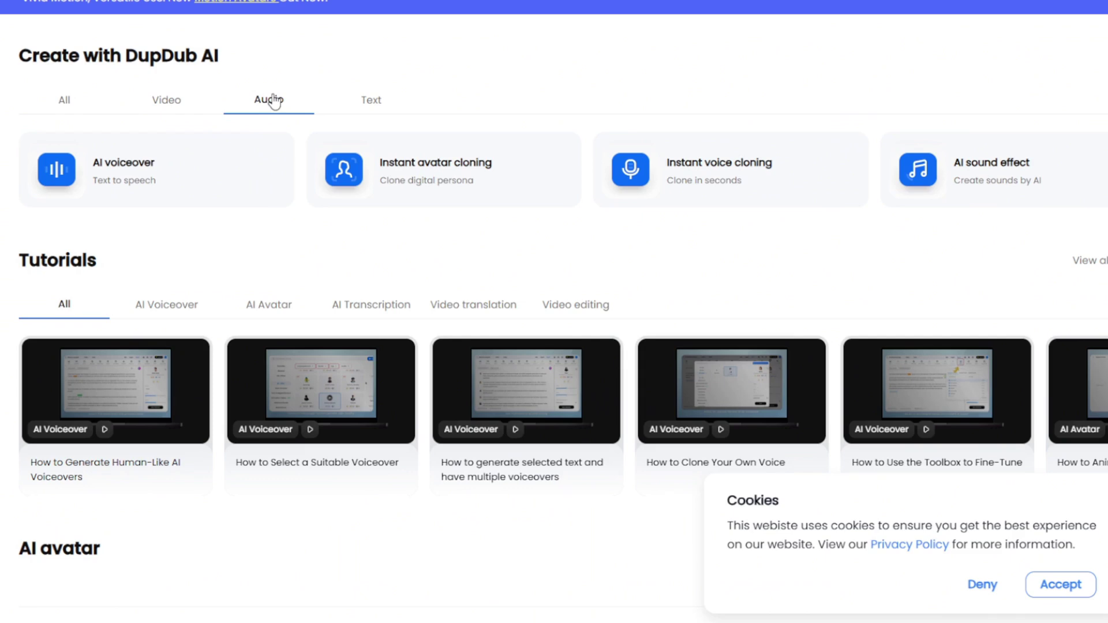
pyautogui.click(114, 166)
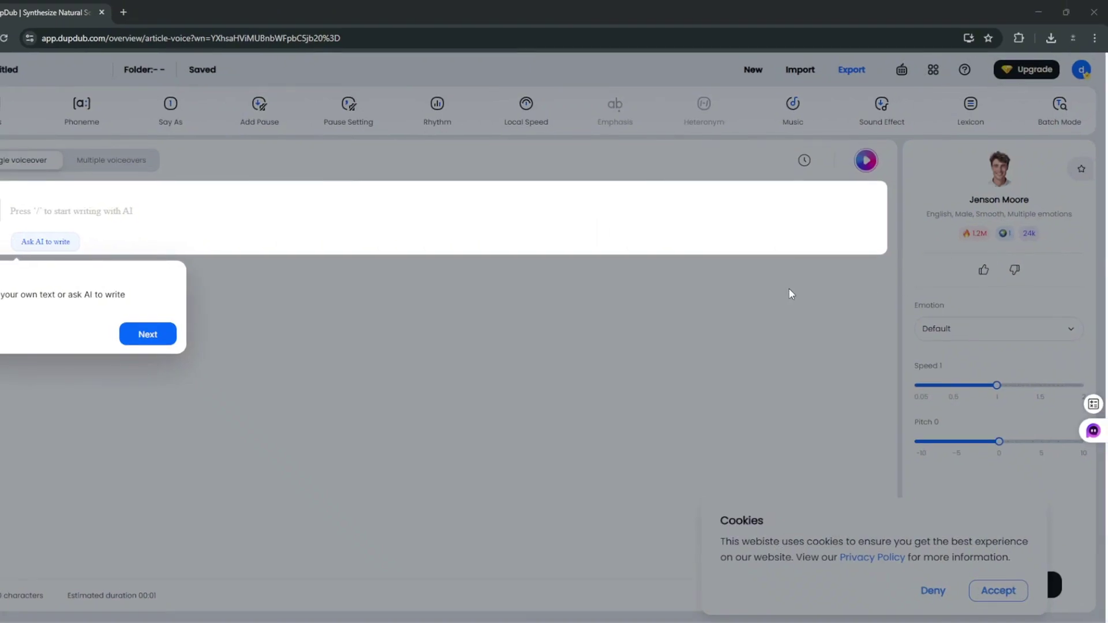
# Step: Step through the voiceover editor's introductory tour tips
pyautogui.click(153, 339)
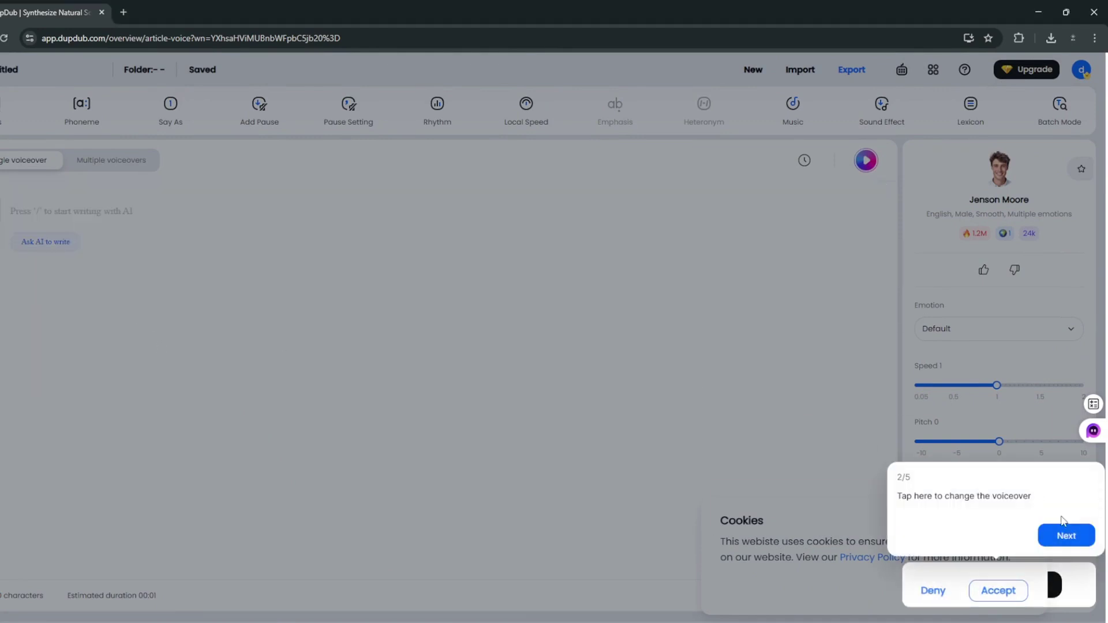
pyautogui.click(1064, 534)
pyautogui.click(97, 258)
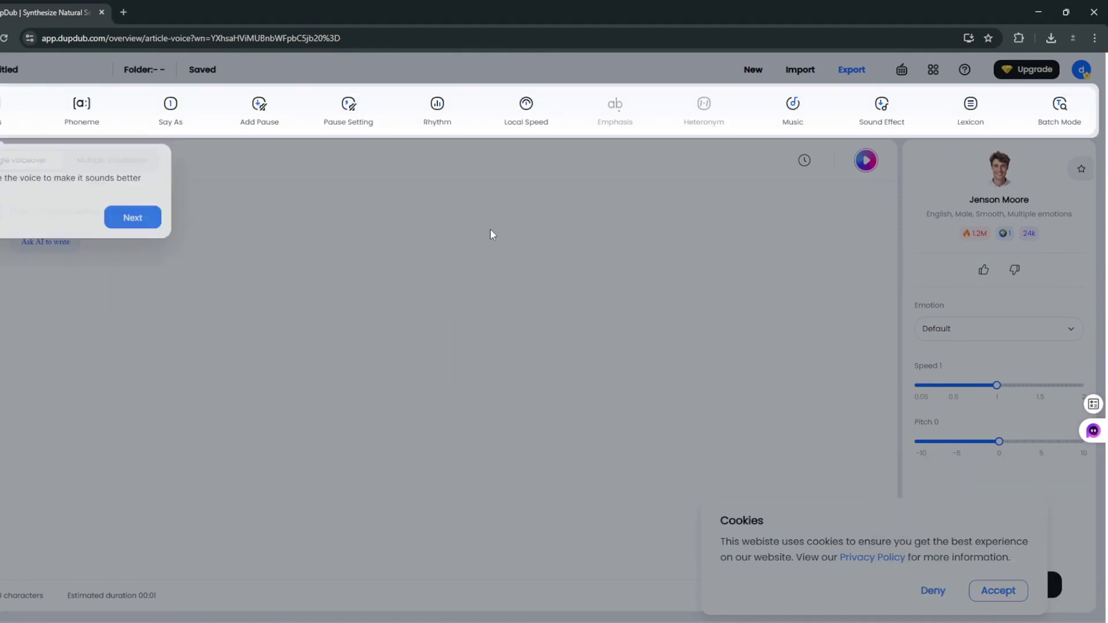
pyautogui.click(132, 222)
# Step: Dismiss the tour and keep the Default emotion style
pyautogui.click(870, 164)
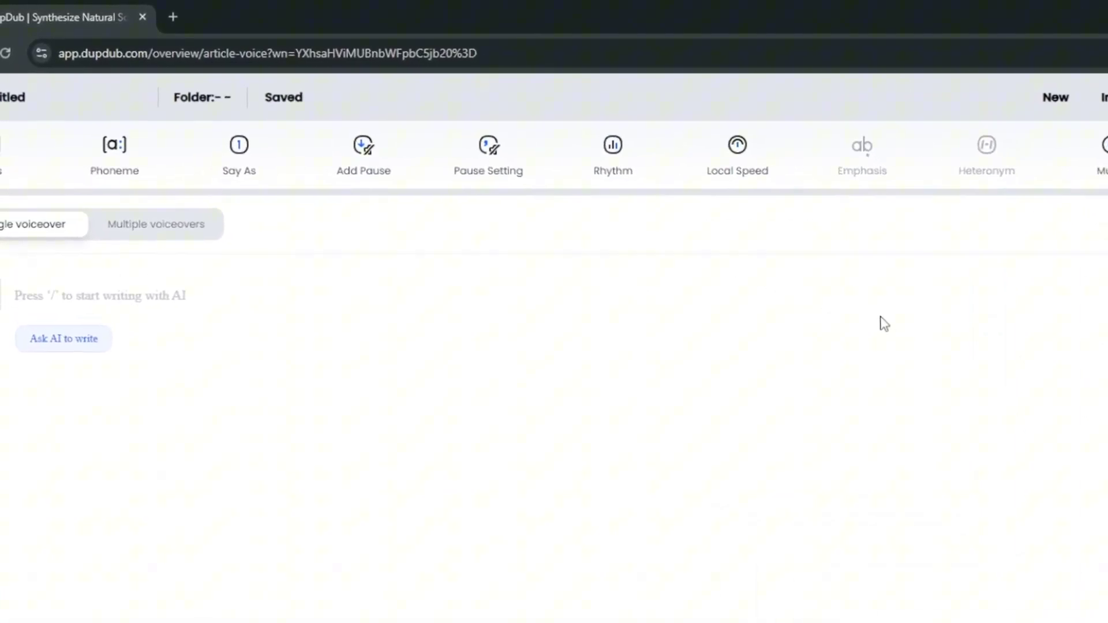
pyautogui.write('H')
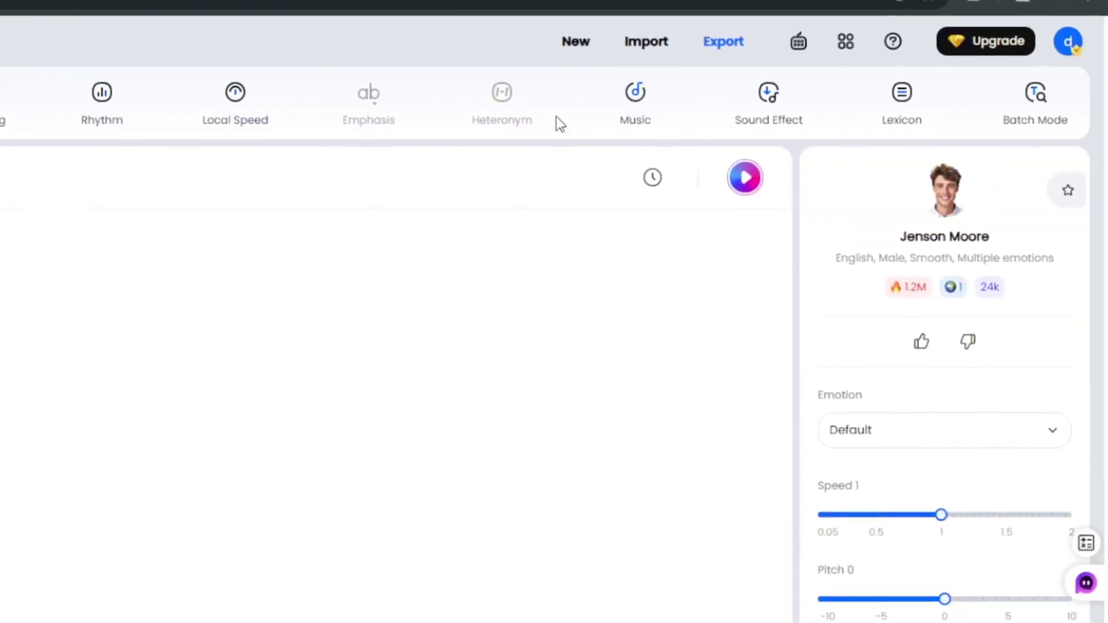
pyautogui.click(1049, 442)
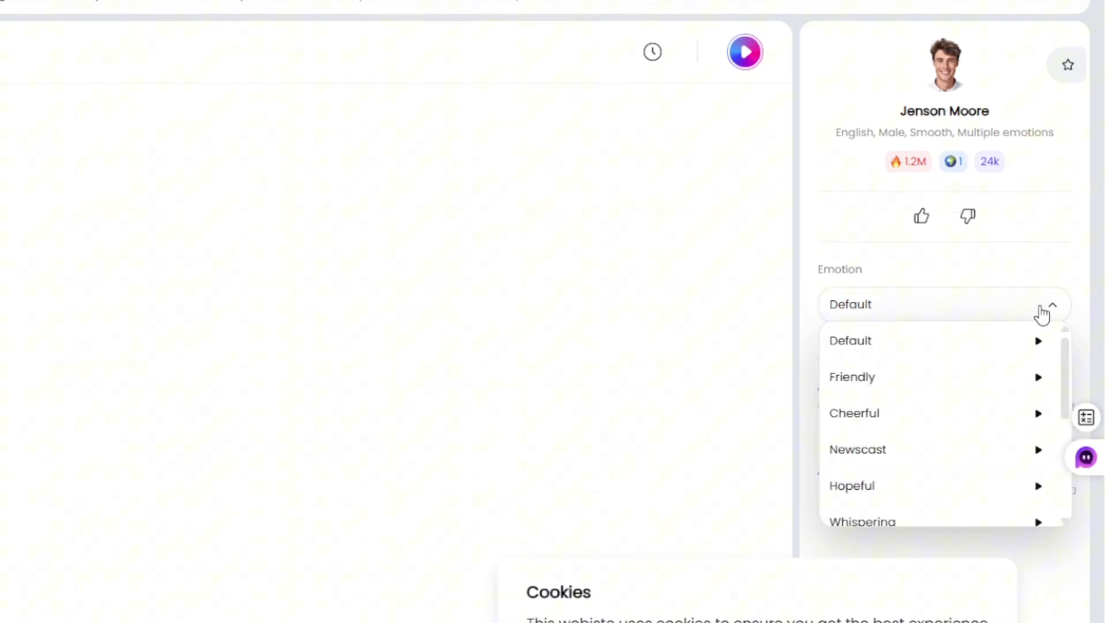
pyautogui.click(836, 227)
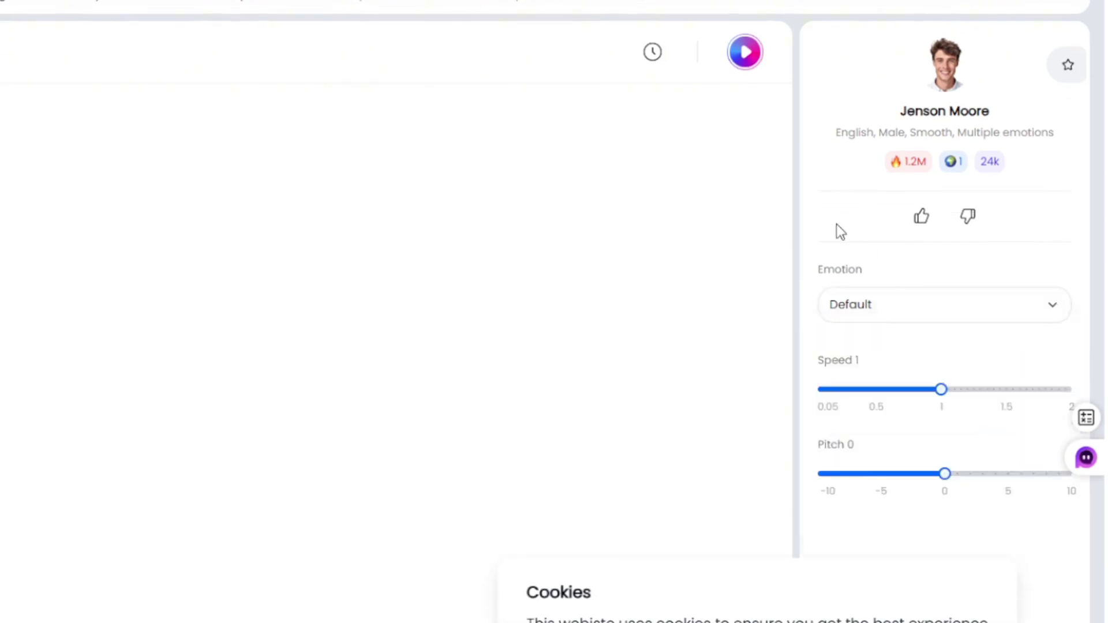
# Step: Preview and select the Alden Walsh voice, keeping speed 1 and pitch 0
pyautogui.click(941, 66)
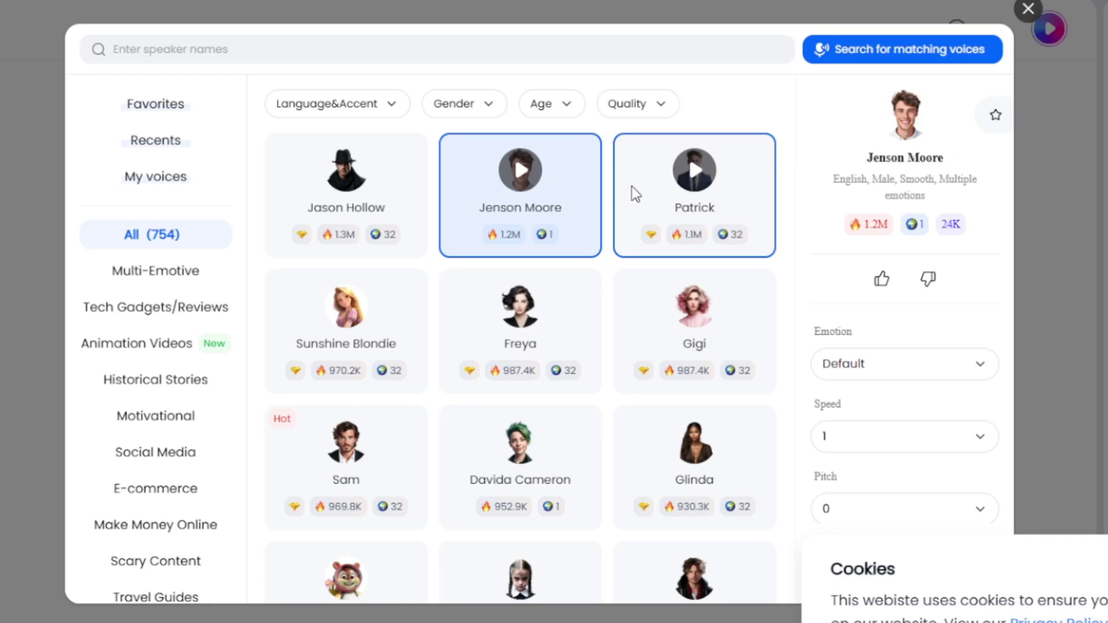
pyautogui.scroll(-2, 610, 205)
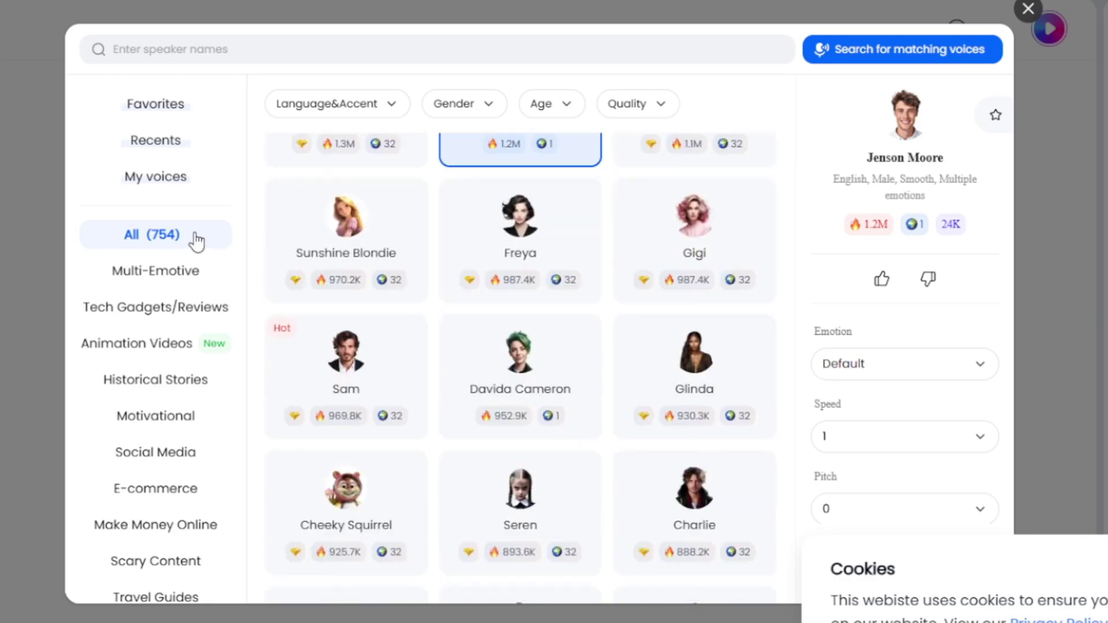
pyautogui.scroll(-8, 500, 277)
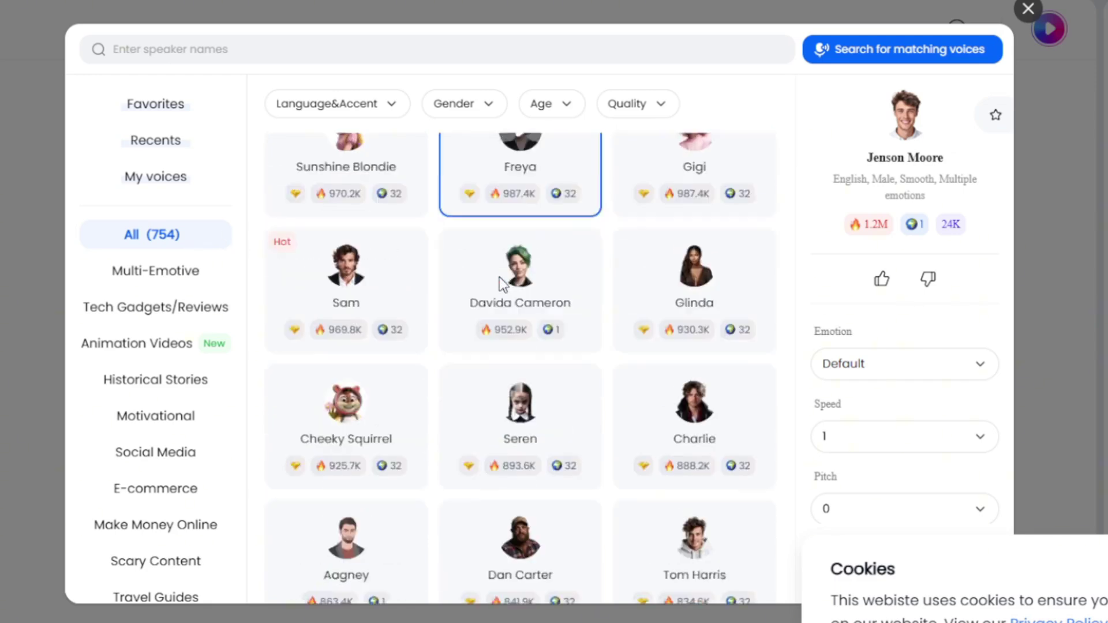
pyautogui.click(533, 398)
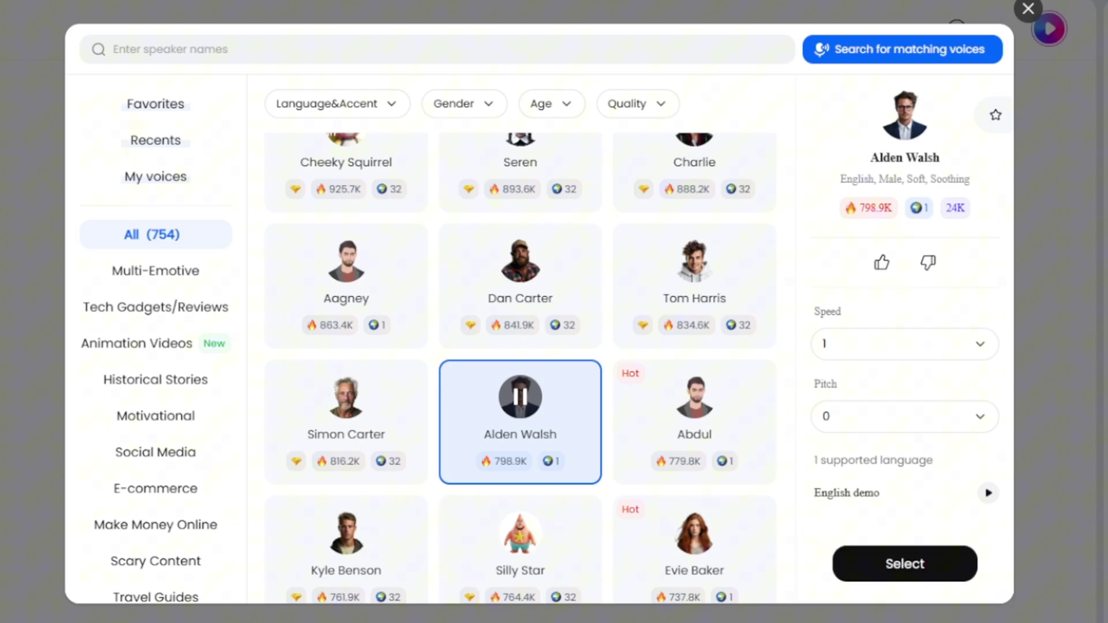
pyautogui.click(519, 397)
pyautogui.click(878, 349)
pyautogui.click(878, 352)
pyautogui.click(875, 424)
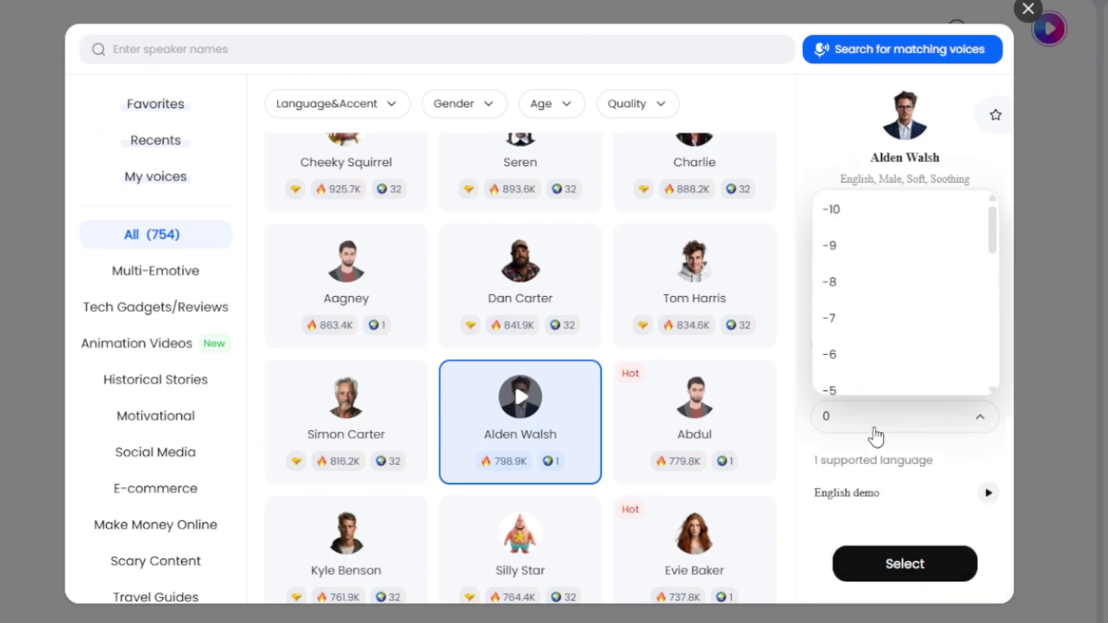
pyautogui.click(875, 427)
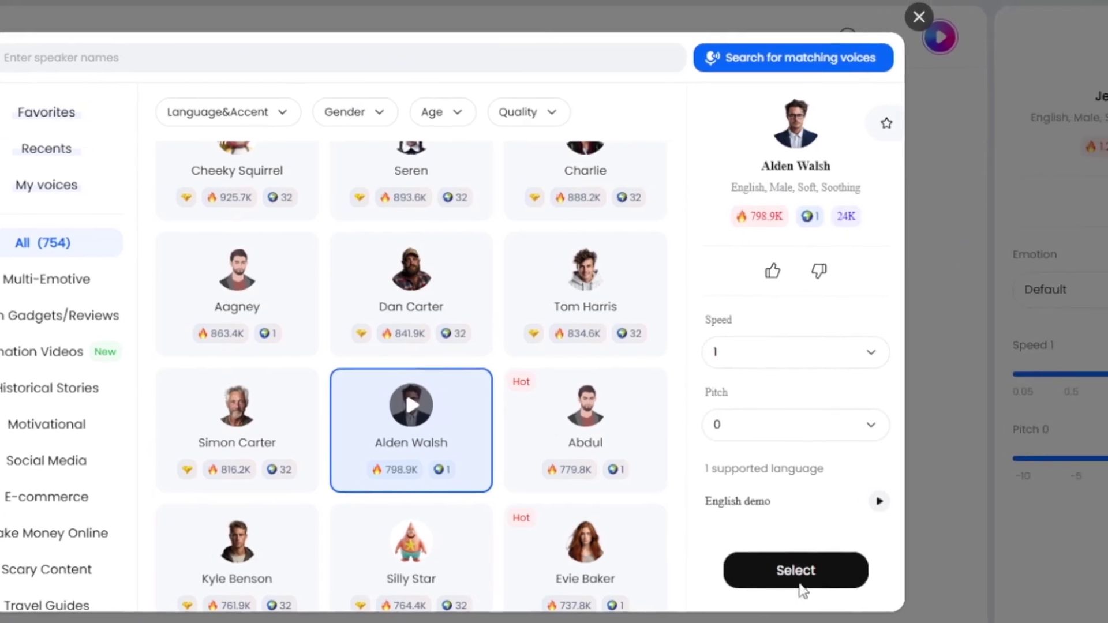
pyautogui.click(905, 564)
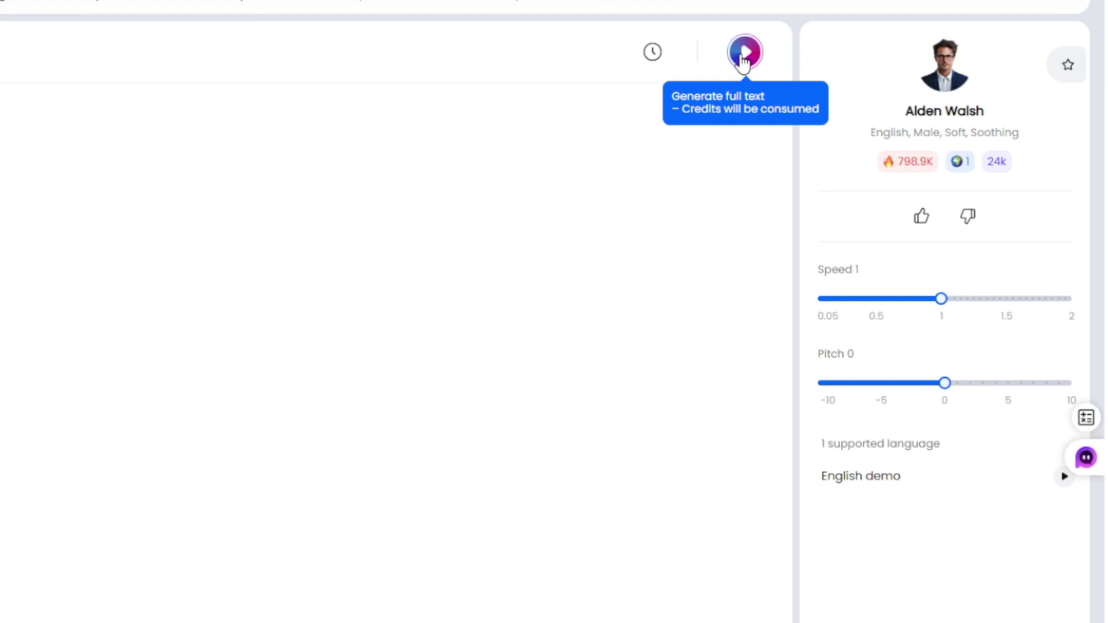
# Step: Generate the sentence audio in Alden Walsh's voice and play it back
pyautogui.click(820, 47)
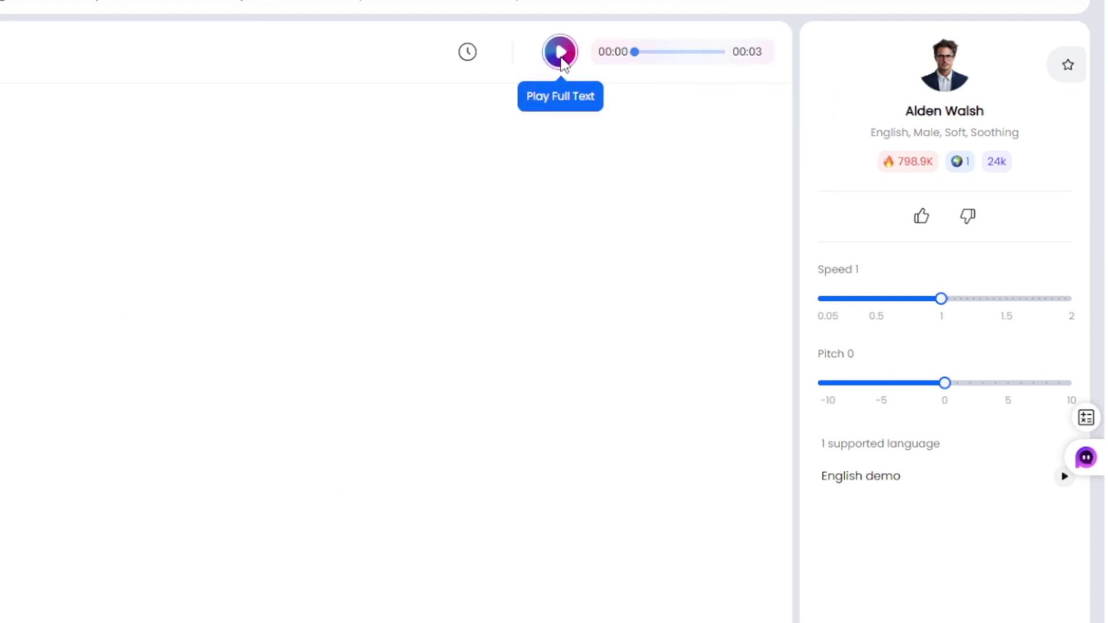
pyautogui.click(561, 58)
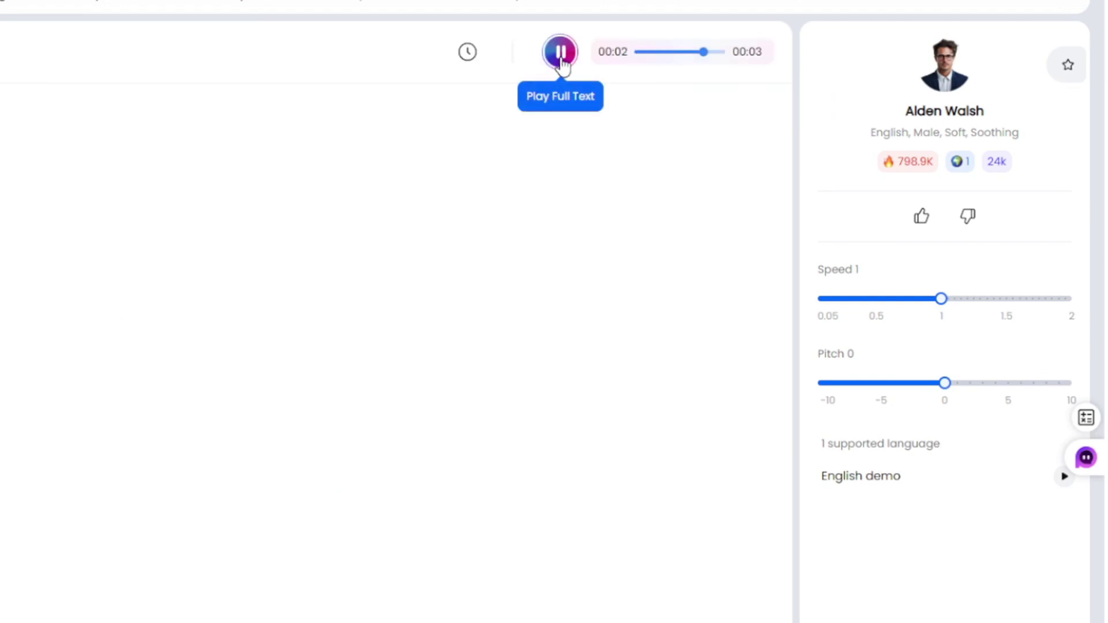
pyautogui.click(562, 63)
# Step: Switch the voice to Cole Bennett, regenerate the audio and play it
pyautogui.click(944, 66)
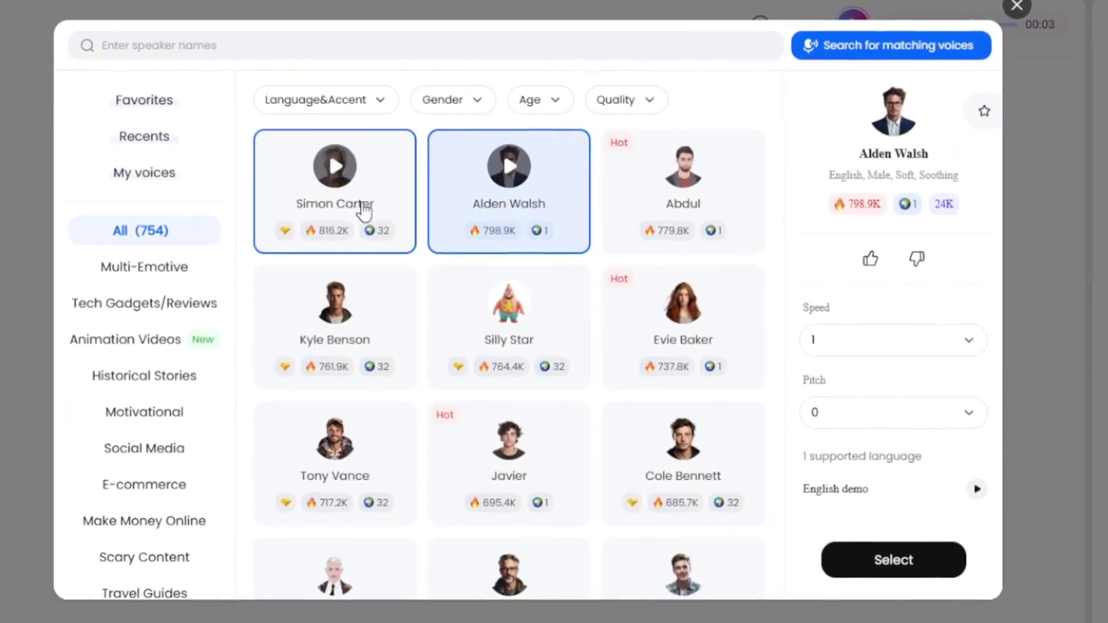
pyautogui.click(693, 477)
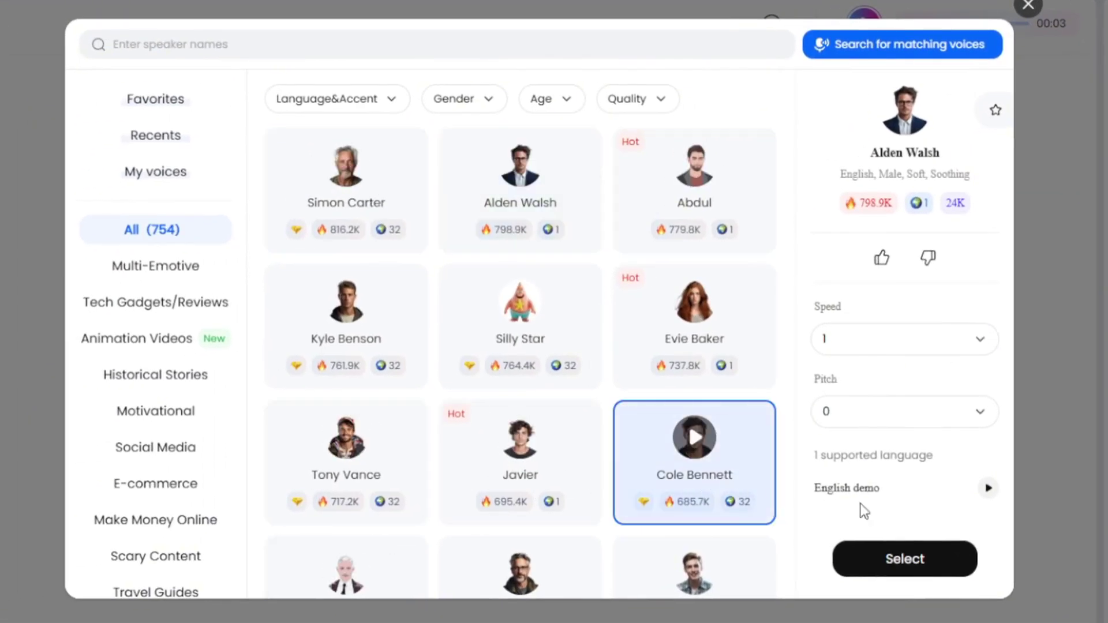
pyautogui.click(909, 566)
pyautogui.click(983, 71)
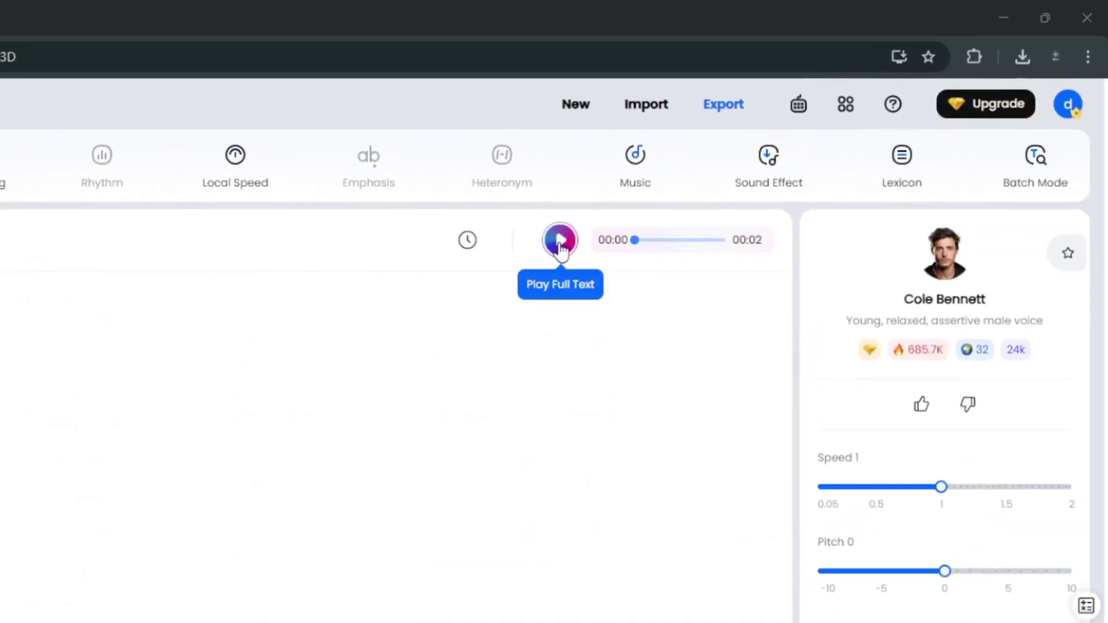
pyautogui.click(560, 241)
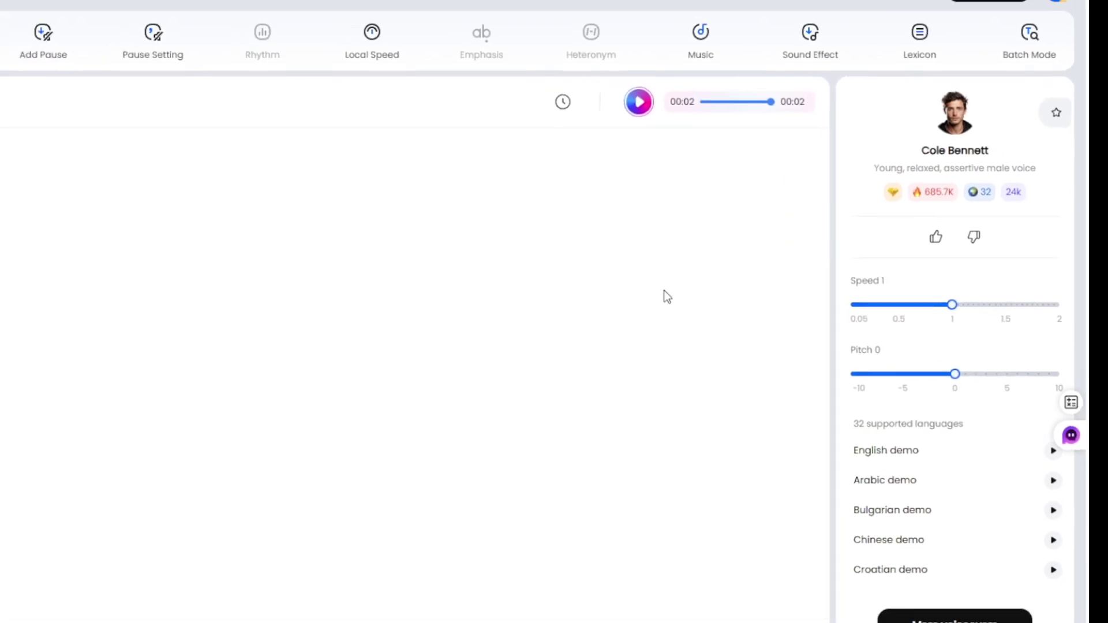
pyautogui.scroll(-5, 961, 518)
pyautogui.scroll(5, 969, 520)
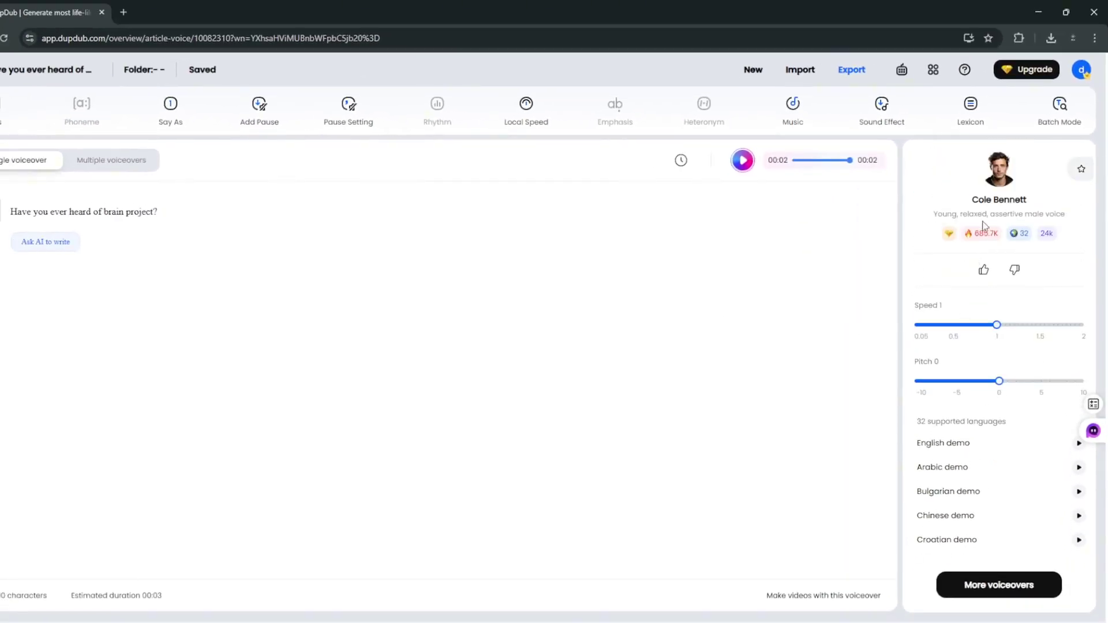
# Step: Preview the Serena voice from More voiceovers and select it
pyautogui.click(997, 584)
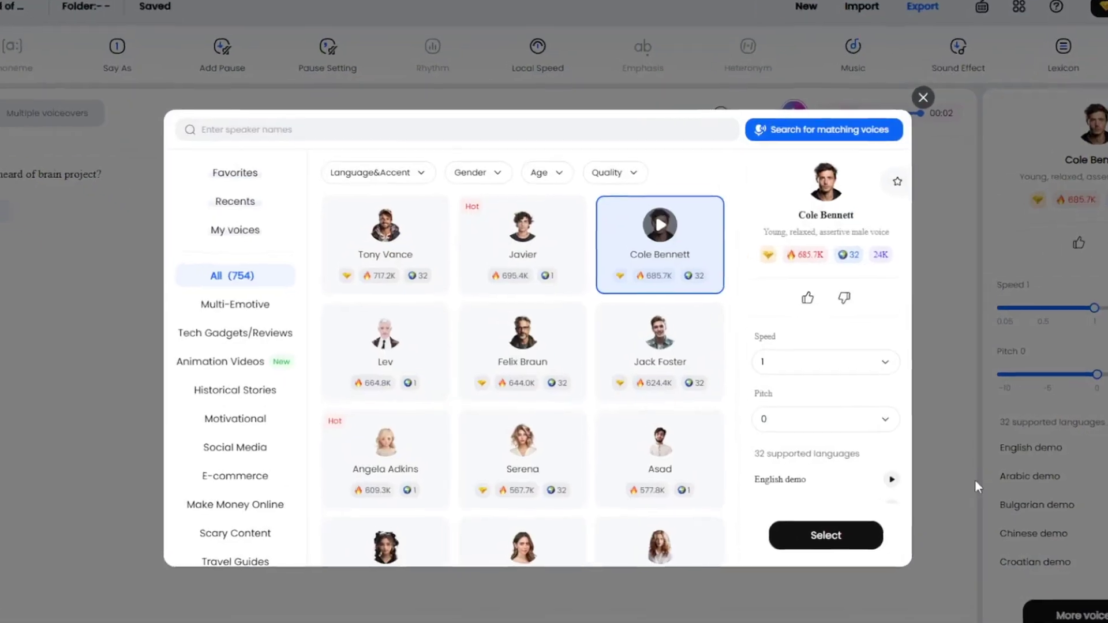
pyautogui.click(524, 444)
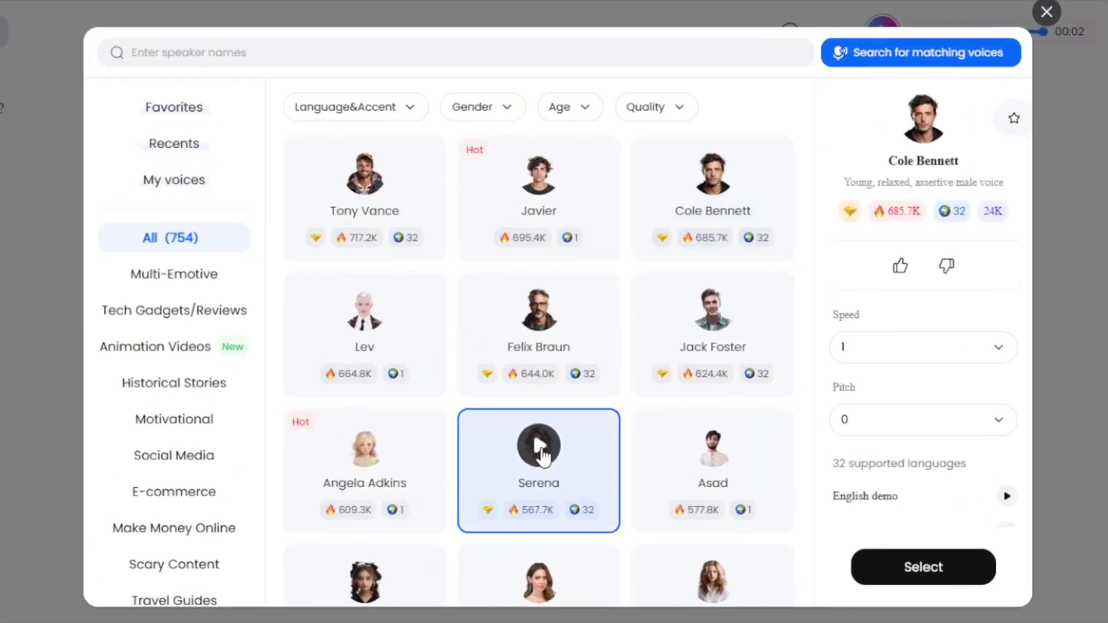
pyautogui.click(541, 453)
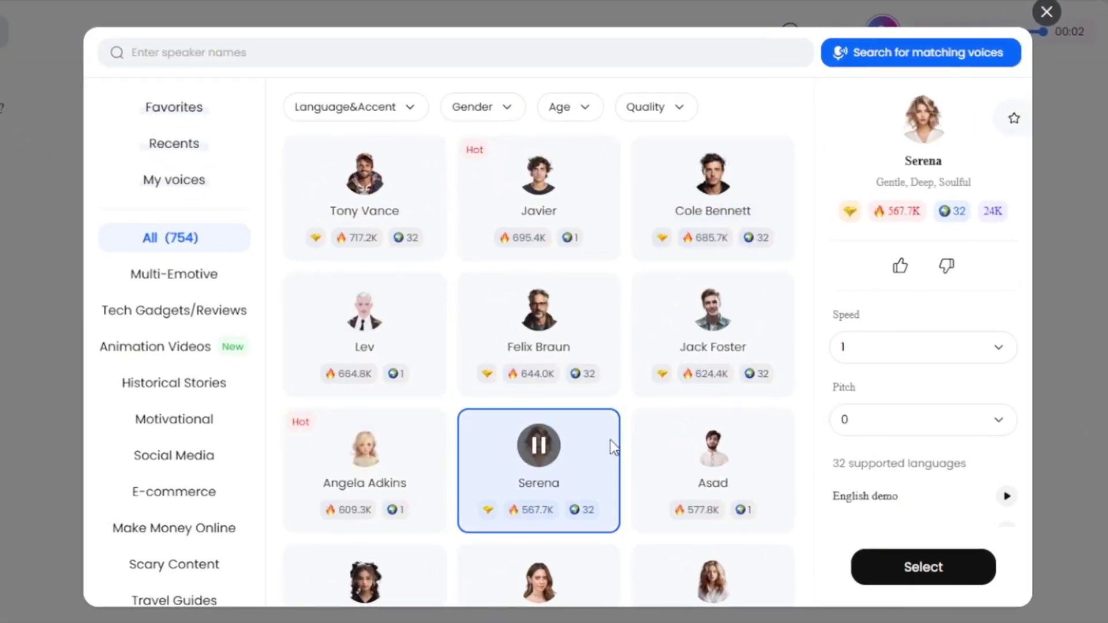
pyautogui.click(923, 567)
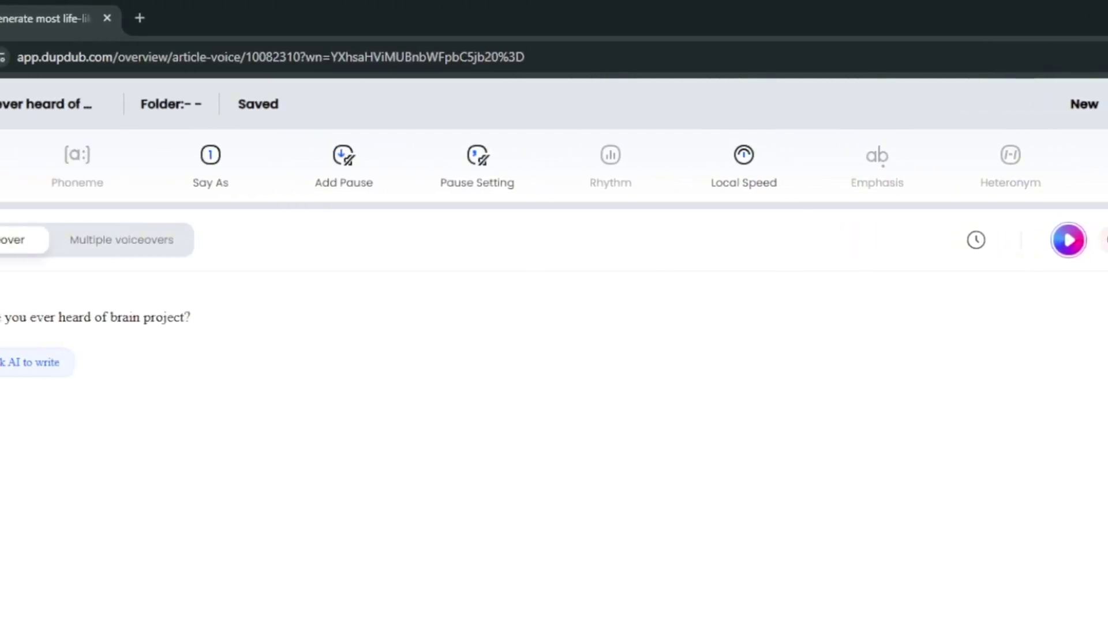
# Step: Replace the sentence with the word 'read' and set it to be spoken as a whole word
pyautogui.click(251, 168)
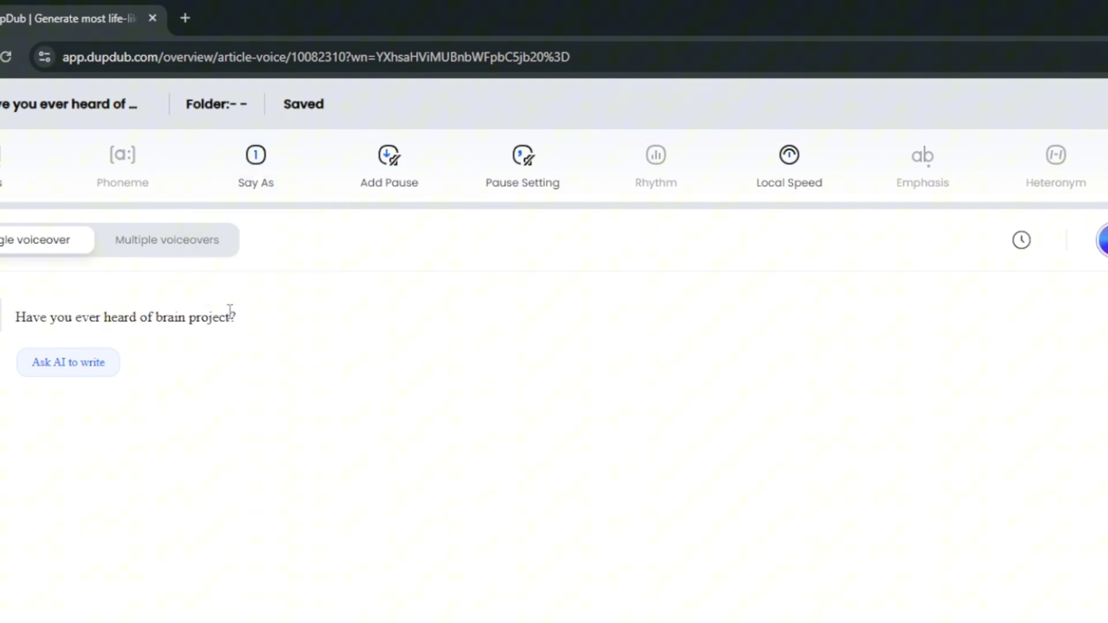
pyautogui.moveTo(230, 310); pyautogui.dragTo(7, 318)
pyautogui.press('BackSpace')
pyautogui.write('rea')
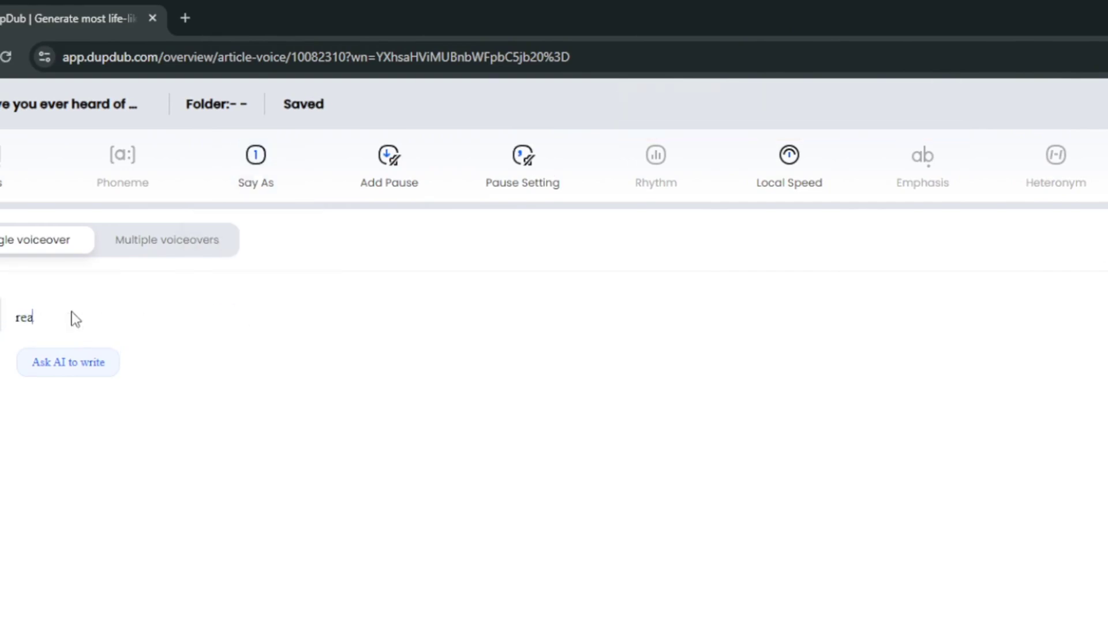
pyautogui.write('d')
pyautogui.moveTo(85, 320); pyautogui.dragTo(19, 318)
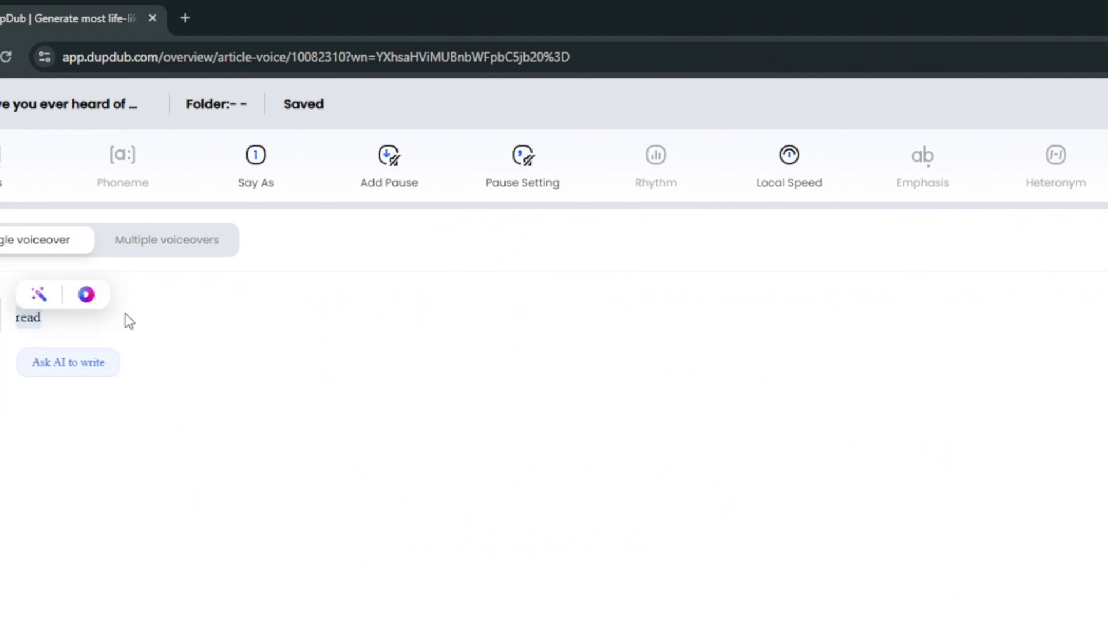
pyautogui.click(258, 163)
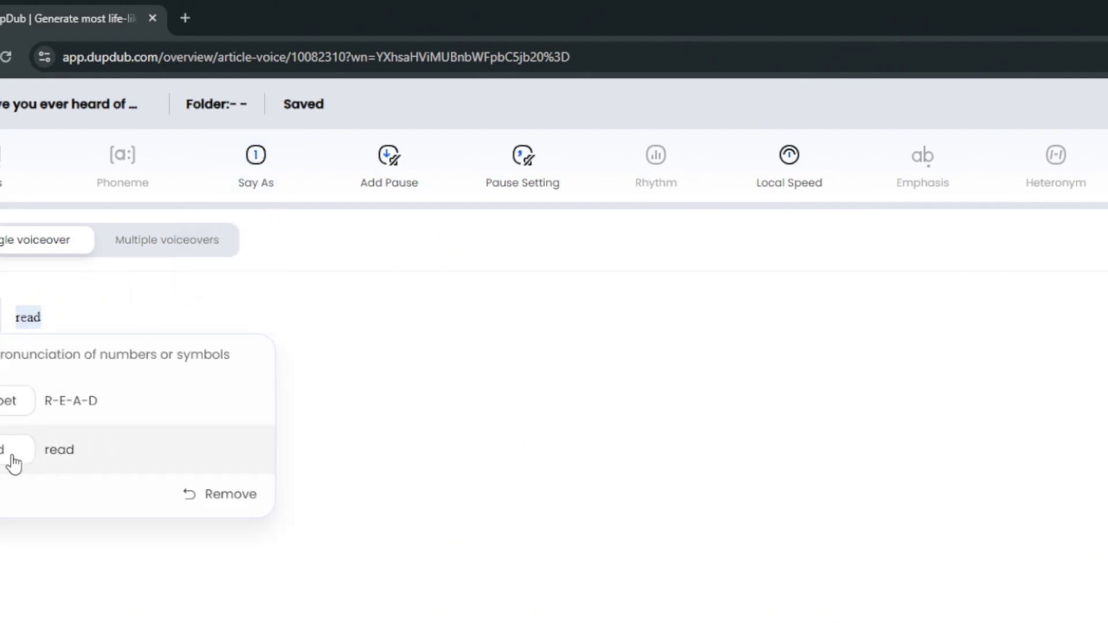
pyautogui.click(9, 456)
# Step: Replace 'read' with ICT and set Say As to Alphabet (I-C-T)
pyautogui.doubleClick(35, 334)
pyautogui.click(260, 166)
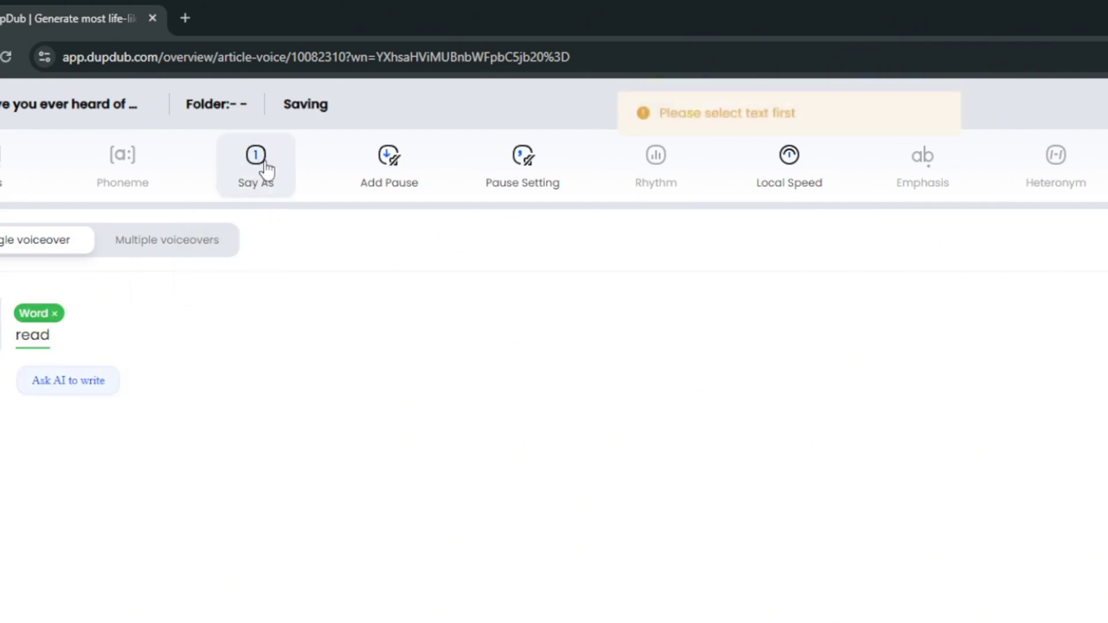
pyautogui.write('ICT')
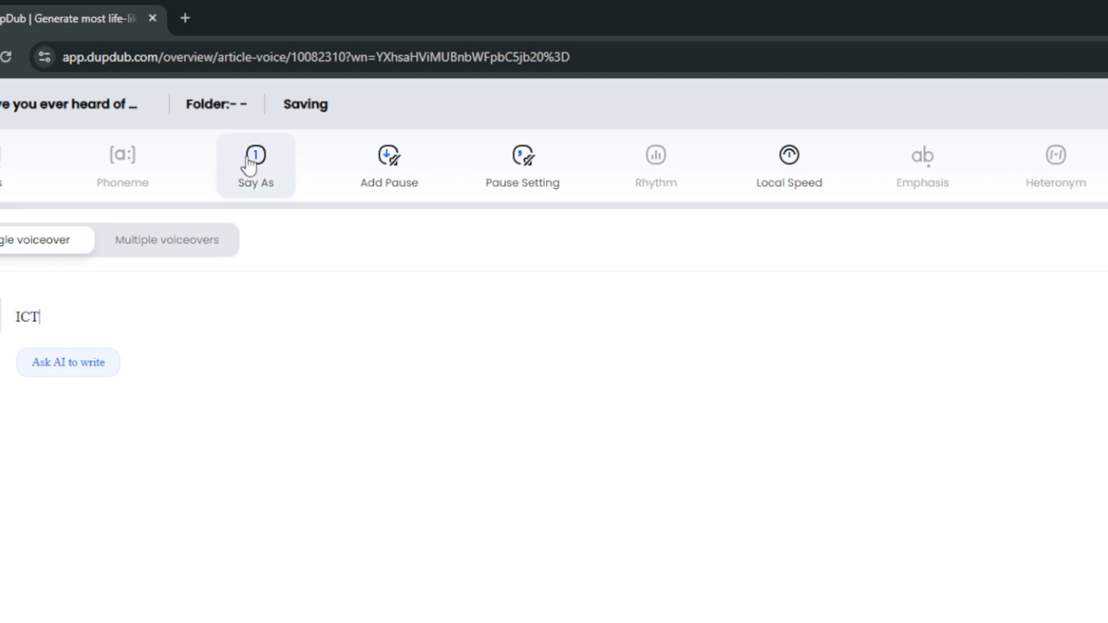
pyautogui.click(257, 162)
pyautogui.doubleClick(27, 317)
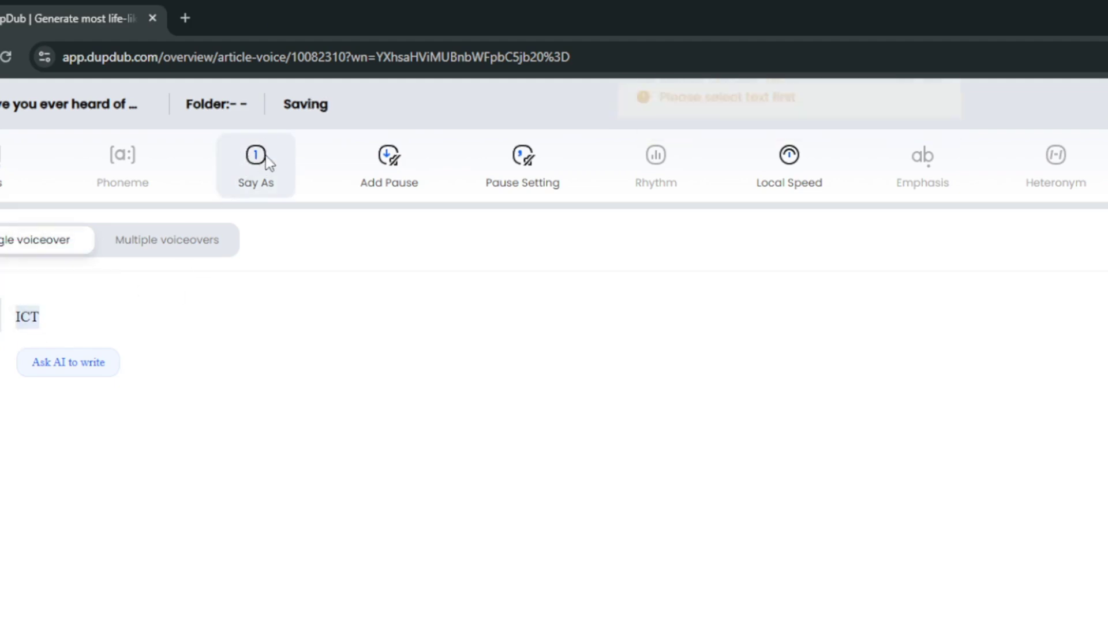
pyautogui.click(262, 167)
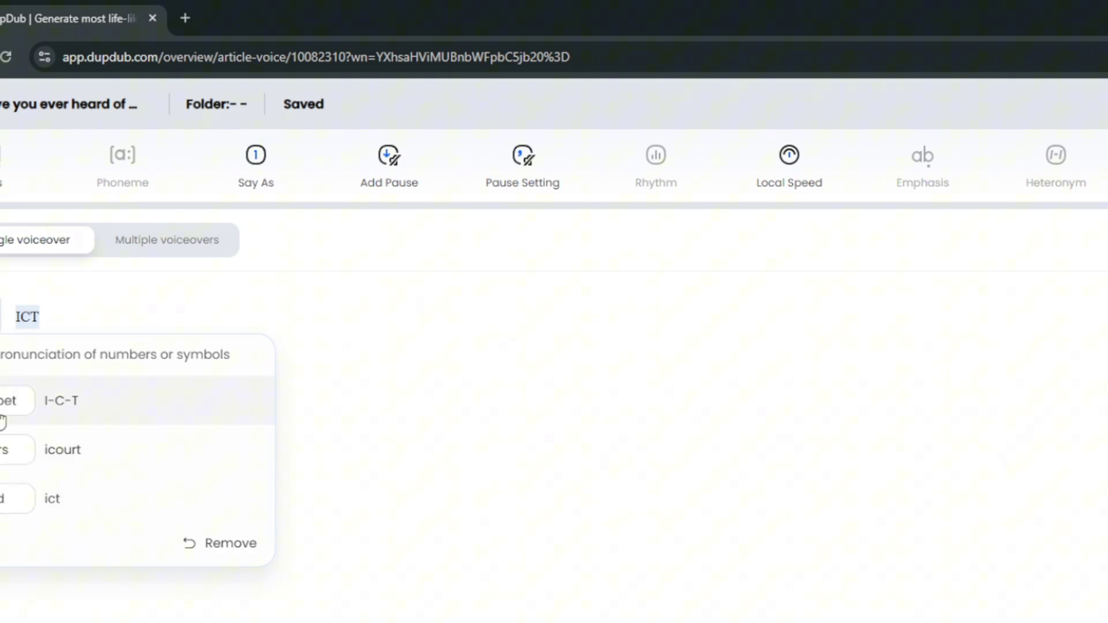
pyautogui.click(12, 400)
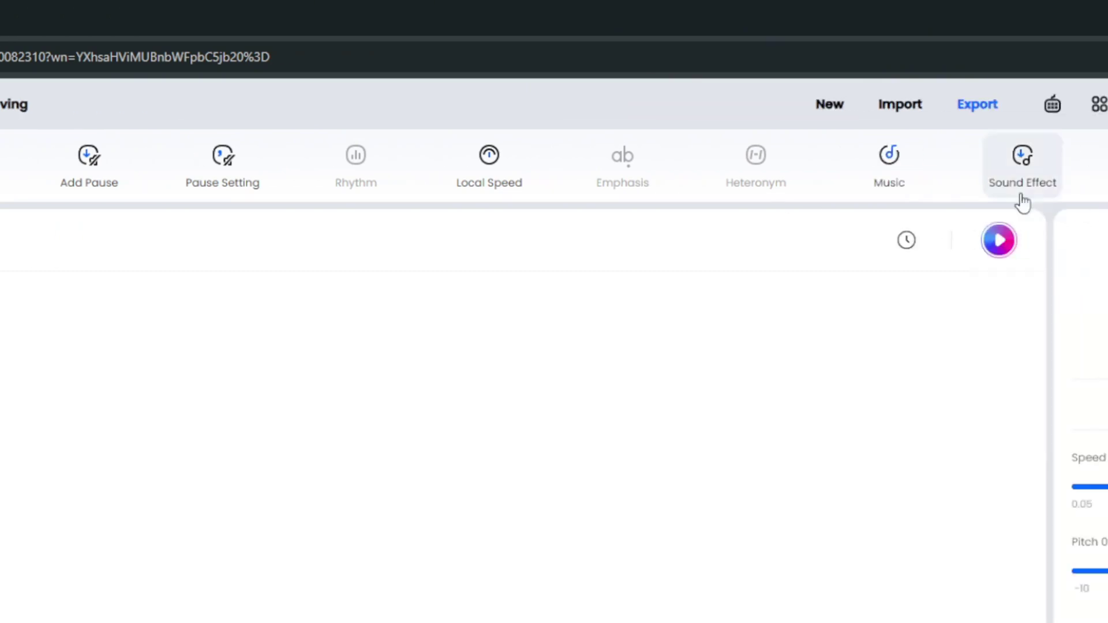
# Step: Play the latest ICT clip from Generation history, then close the history
pyautogui.click(906, 240)
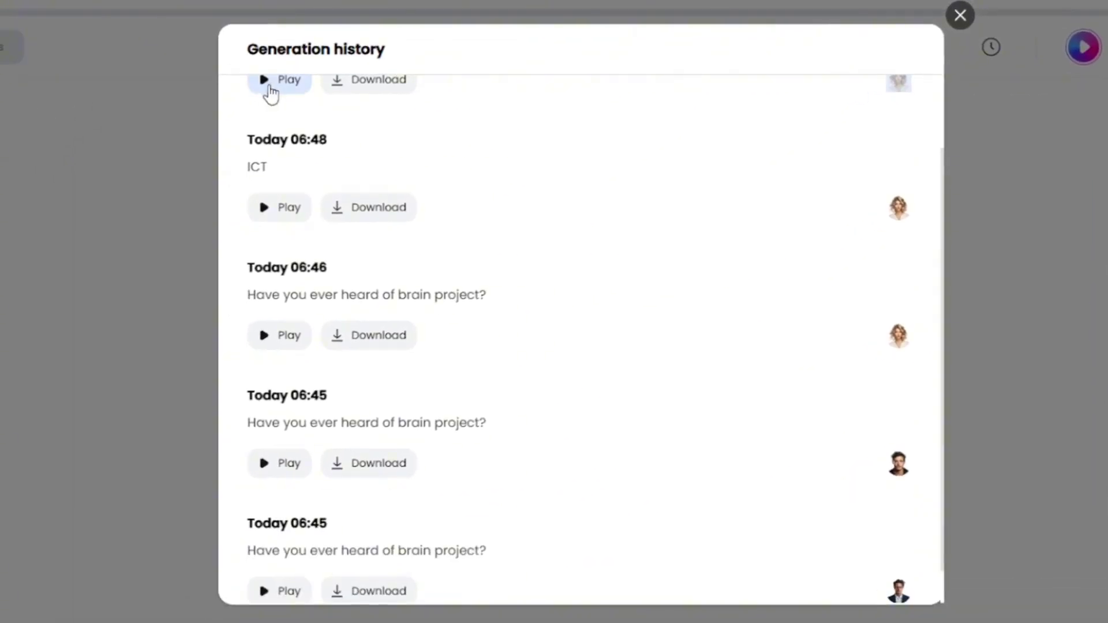
pyautogui.click(68, 194)
pyautogui.click(960, 16)
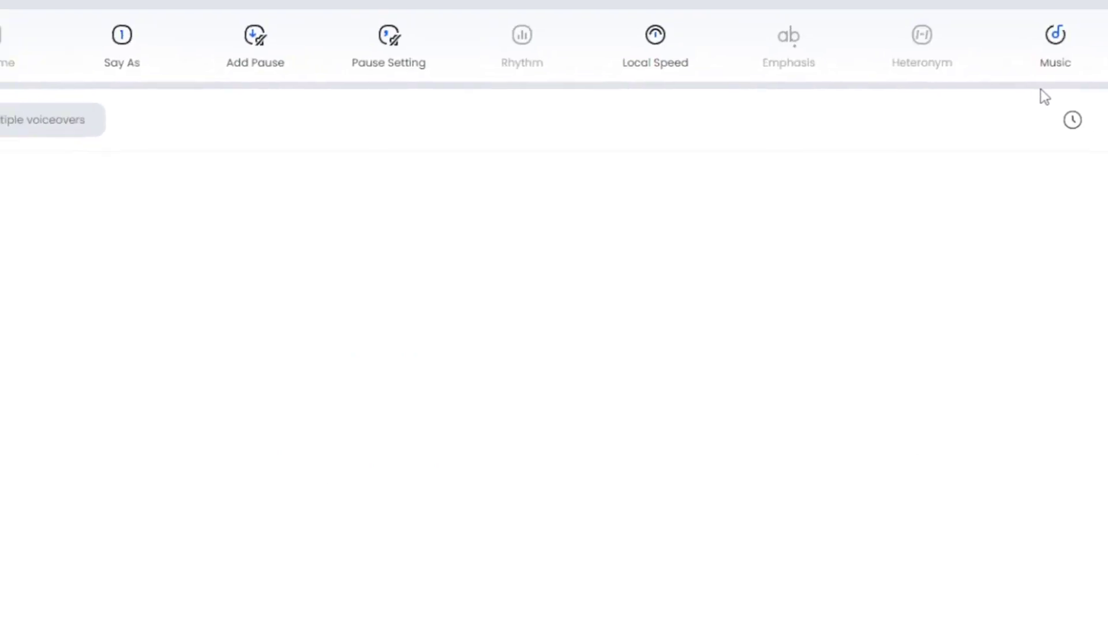
# Step: Replace the script text with 'Have you subscribed to brain project?'
pyautogui.click(33, 323)
pyautogui.press('Right')
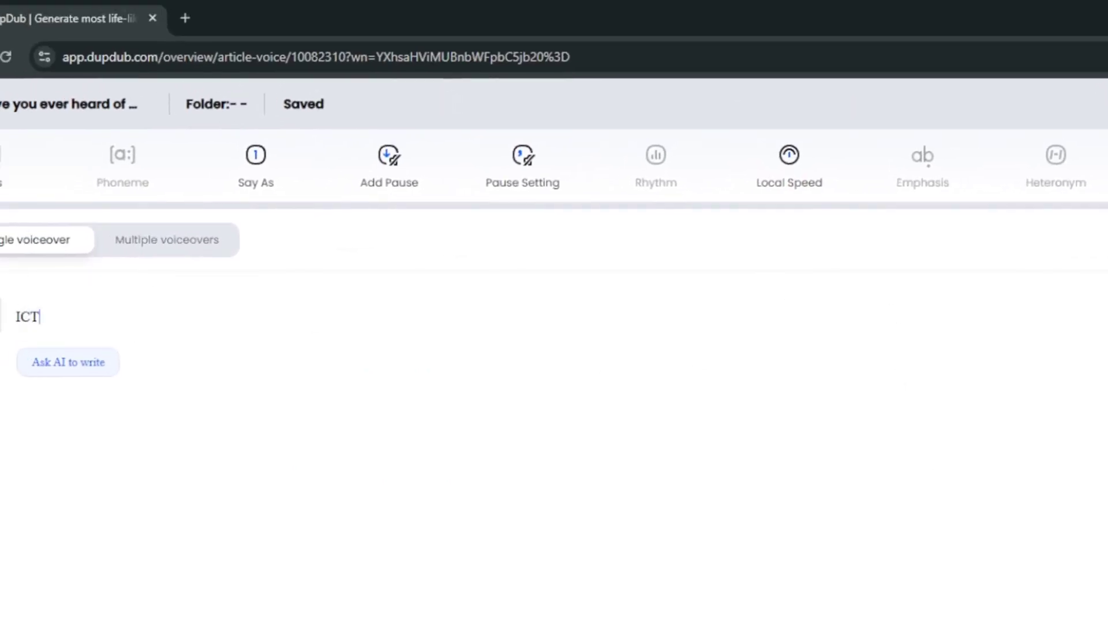
pyautogui.hotkey('ctrl', 'a')
pyautogui.write('Have you subscribed to brain project?')
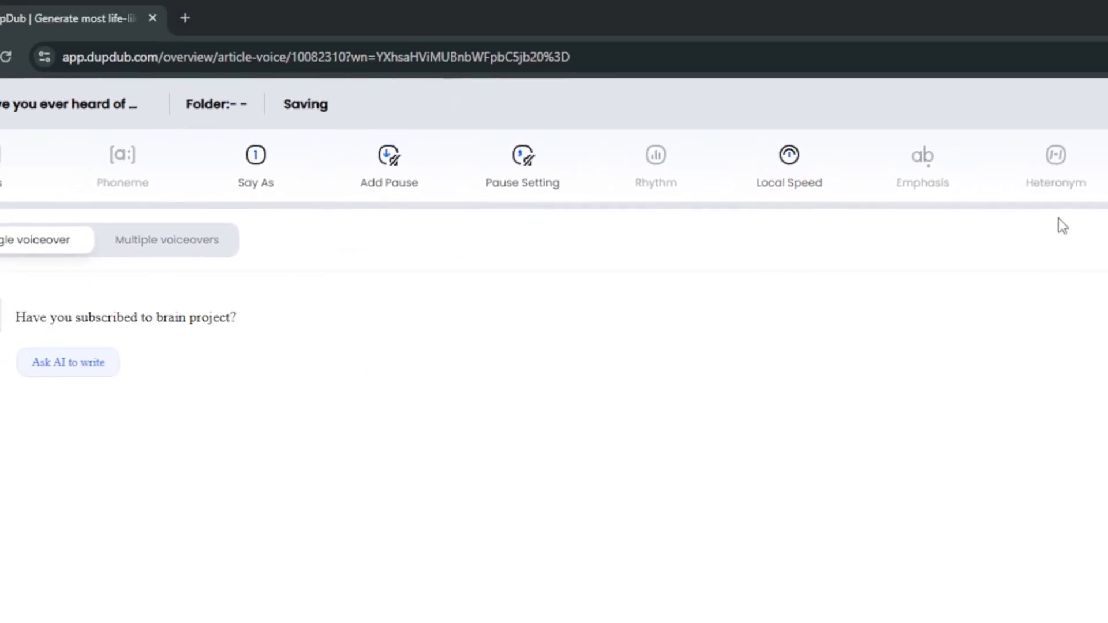
# Step: Insert a 150ms pause after 'subscribed' using the pause settings
pyautogui.click(498, 161)
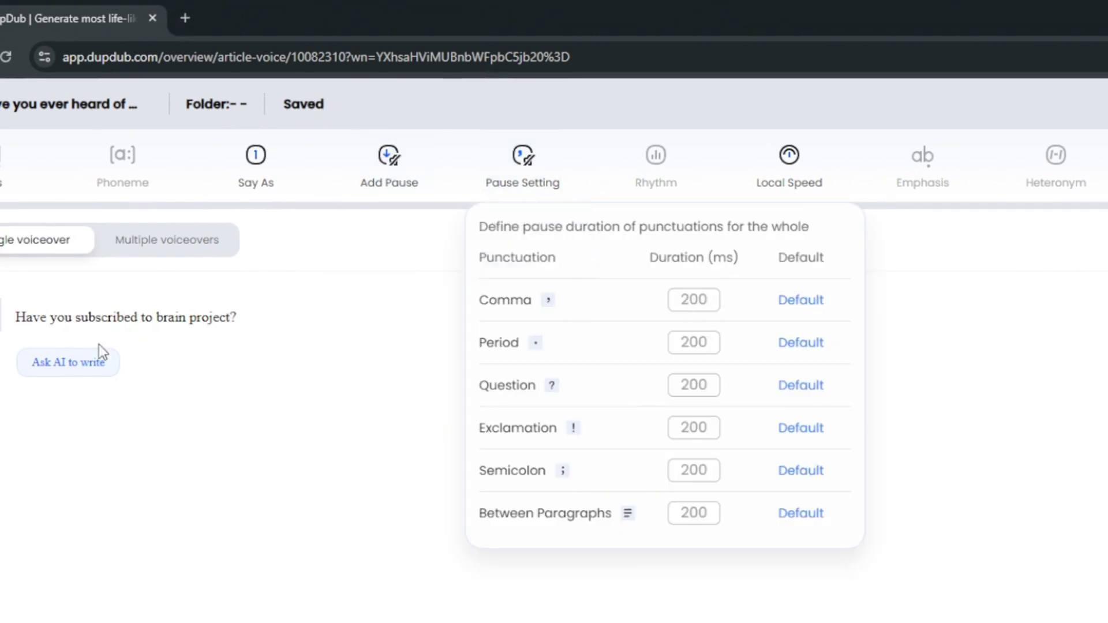
pyautogui.click(137, 315)
pyautogui.click(388, 159)
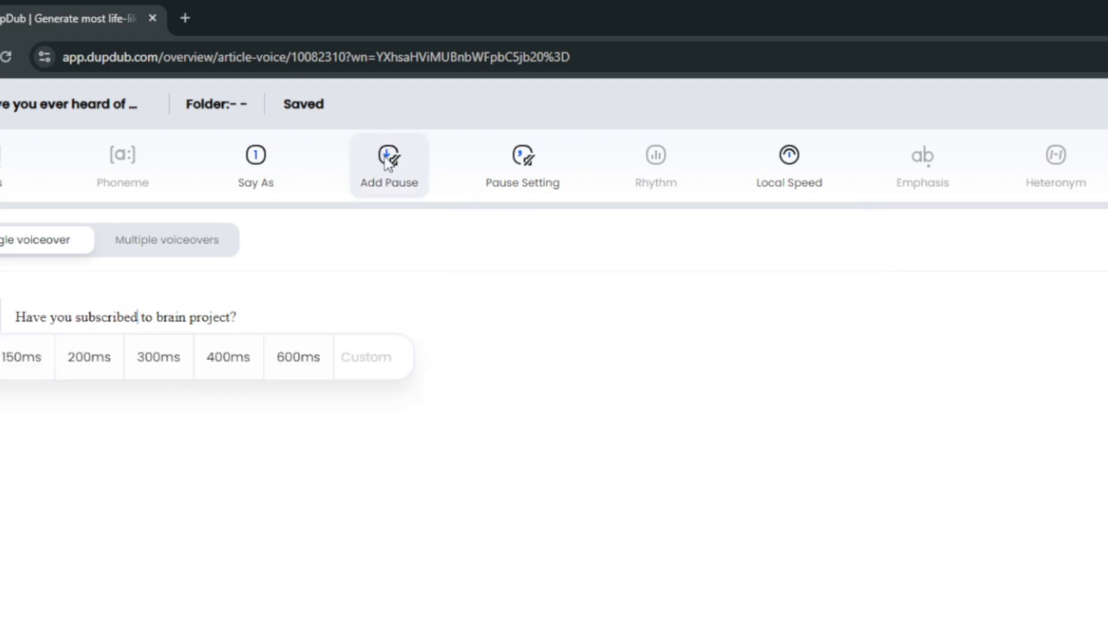
pyautogui.click(26, 359)
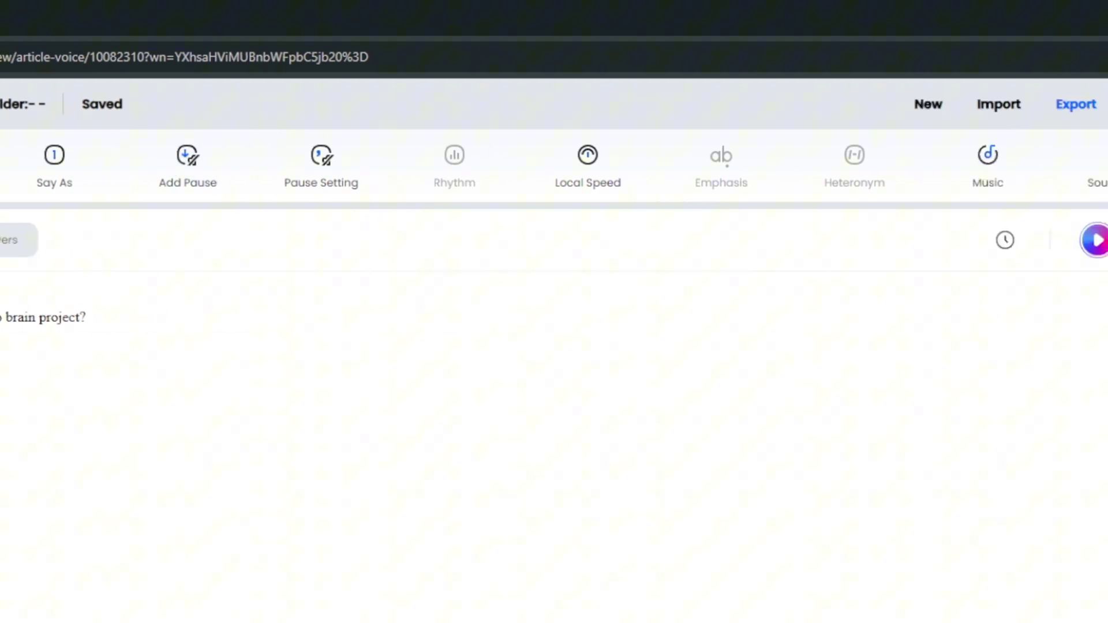
# Step: Generate the sentence's speech and play the full audio
pyautogui.click(743, 242)
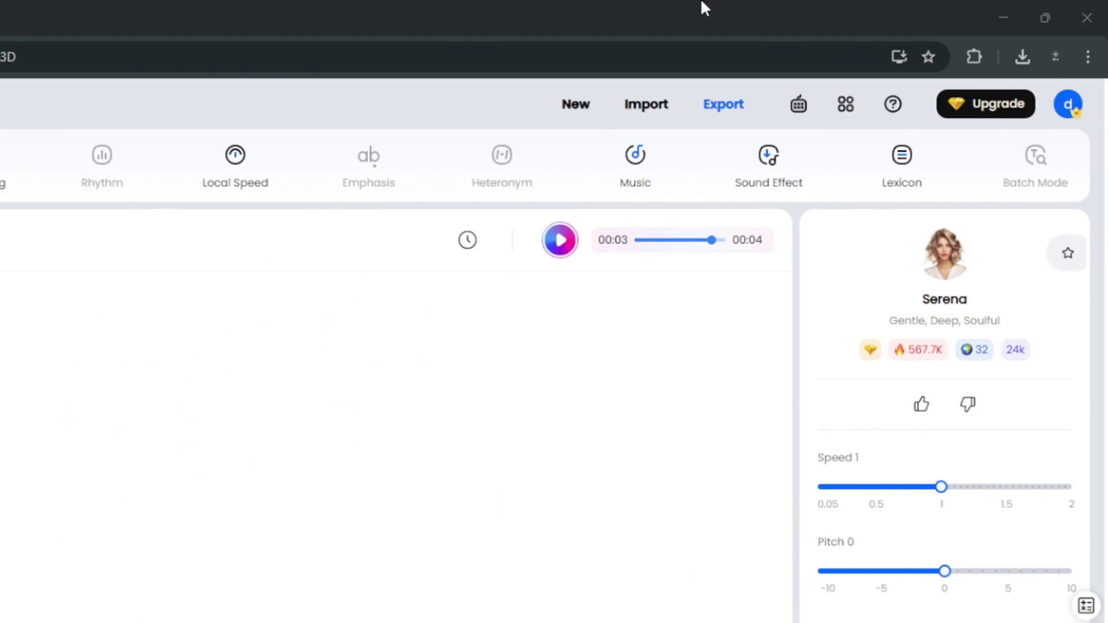
pyautogui.click(568, 244)
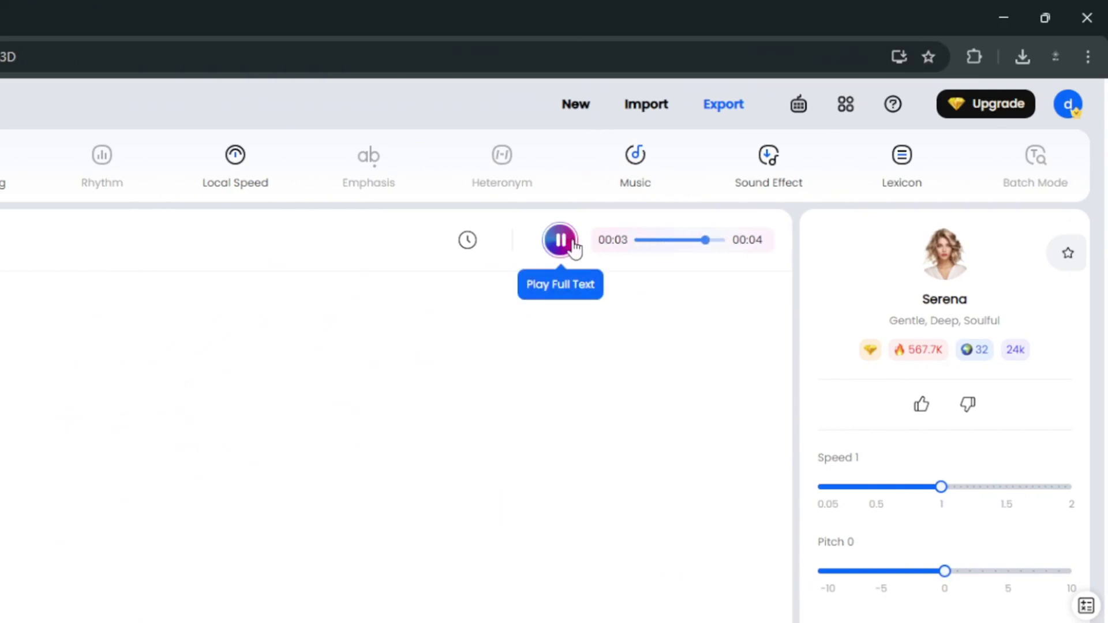
pyautogui.click(793, 155)
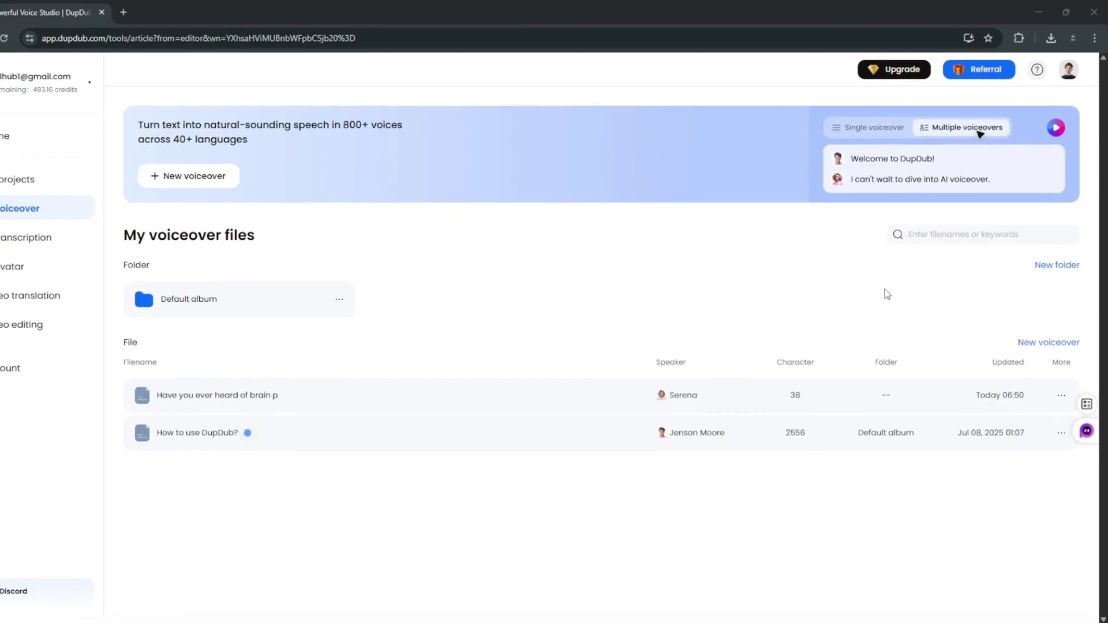
# Step: In the Motion avatar gallery, play and then pause the YouTuber_1 preview video
pyautogui.click(13, 266)
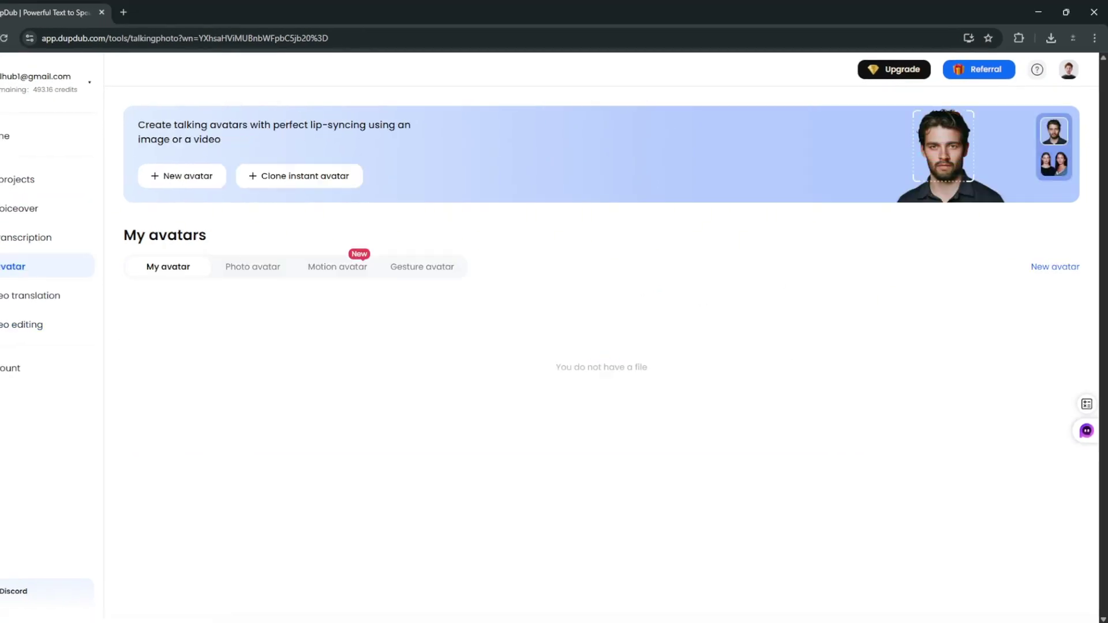
pyautogui.click(338, 273)
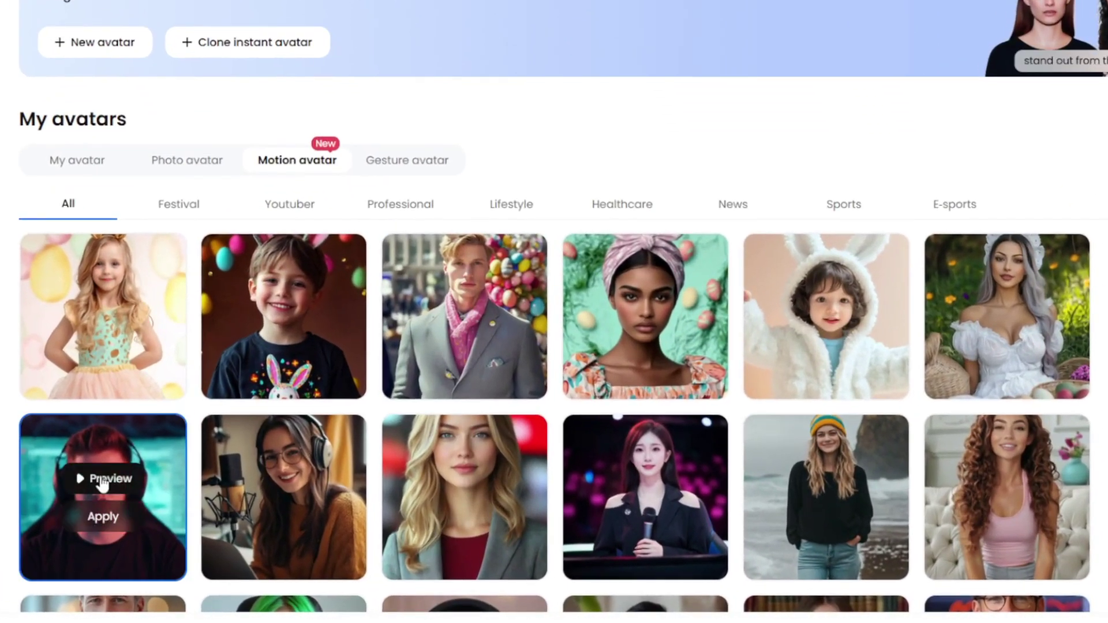
pyautogui.click(119, 485)
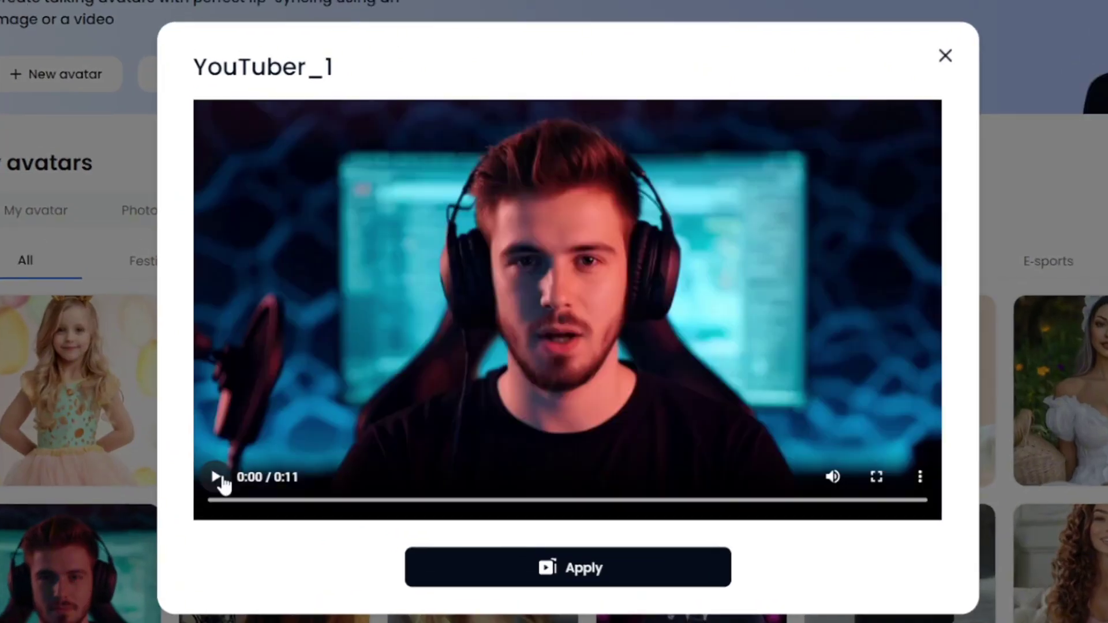
pyautogui.click(223, 483)
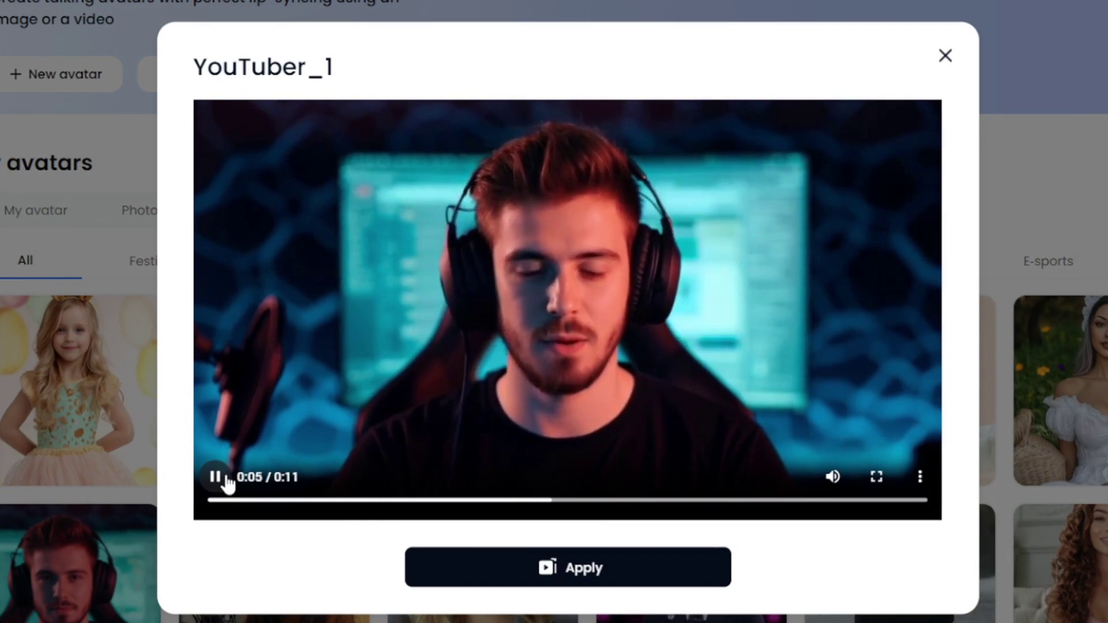
pyautogui.click(229, 485)
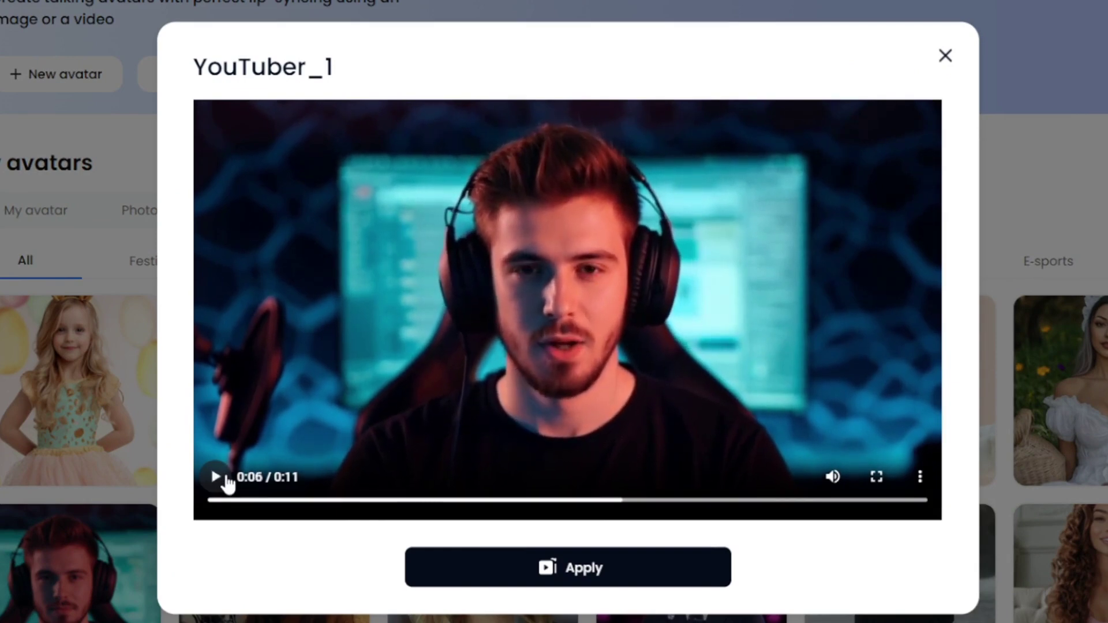
# Step: Start a YouTuber_1 talking avatar with the AI script 'This new ai tool is so insane'
pyautogui.click(587, 575)
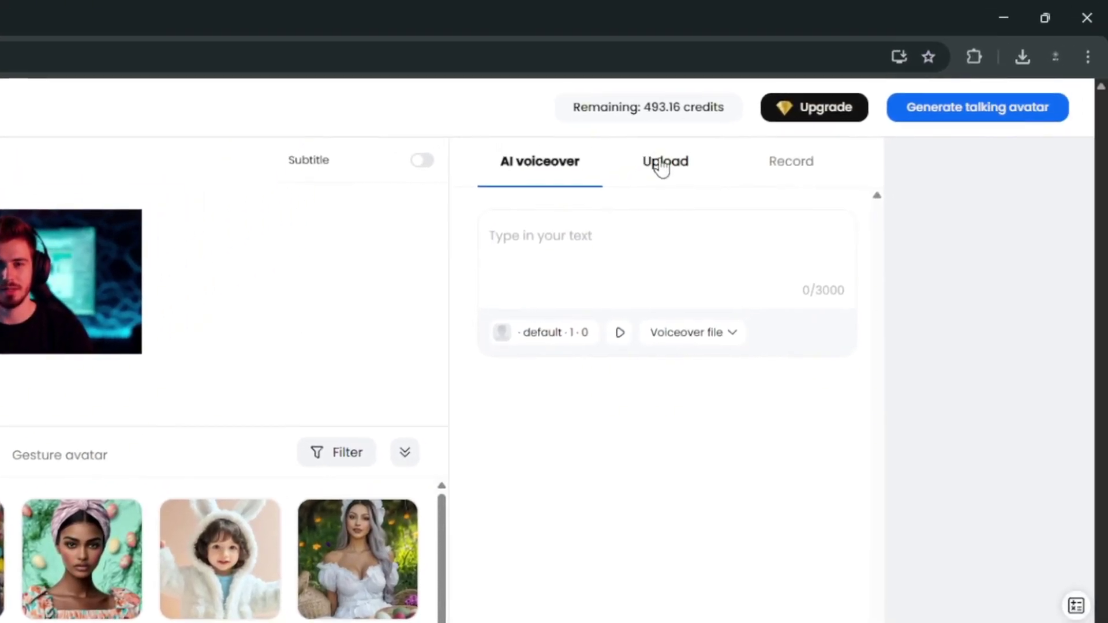
pyautogui.click(662, 168)
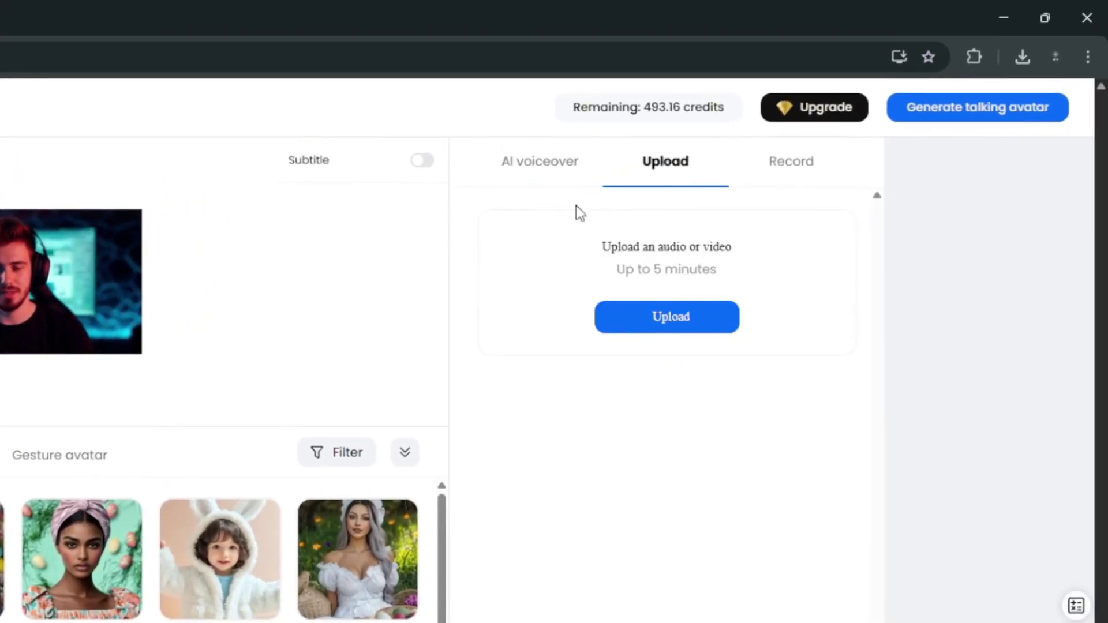
pyautogui.click(524, 172)
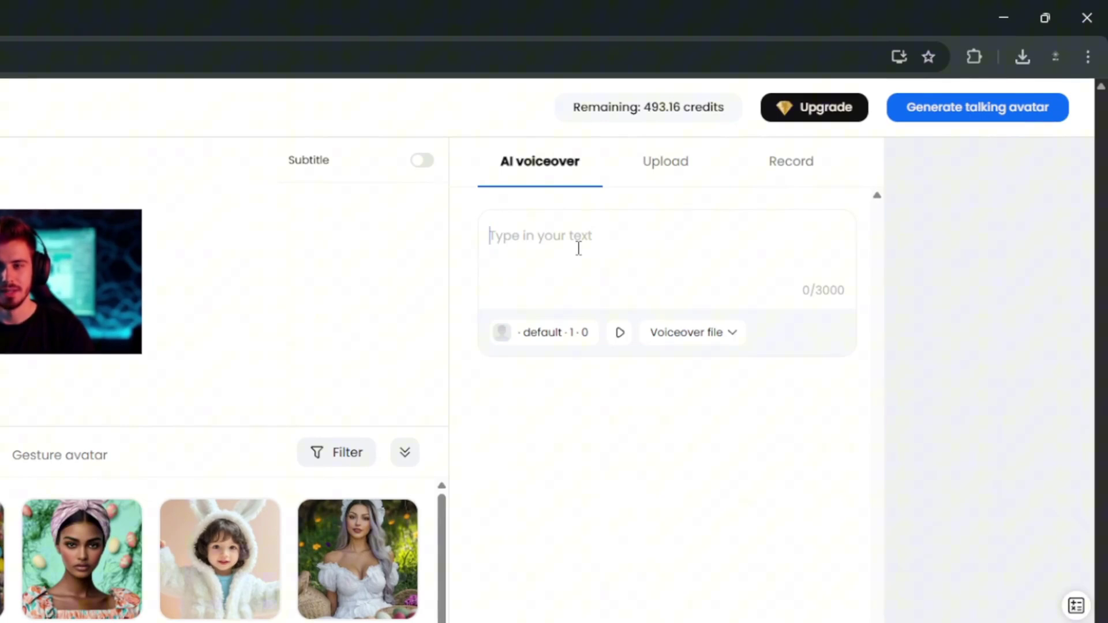
pyautogui.click(578, 248)
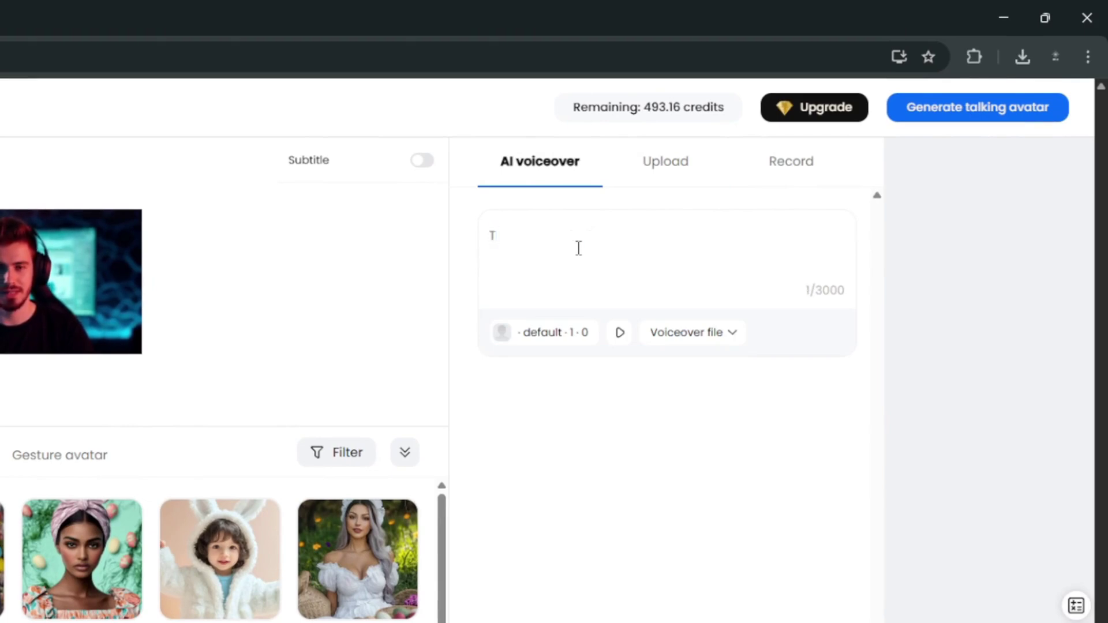
pyautogui.write('This ')
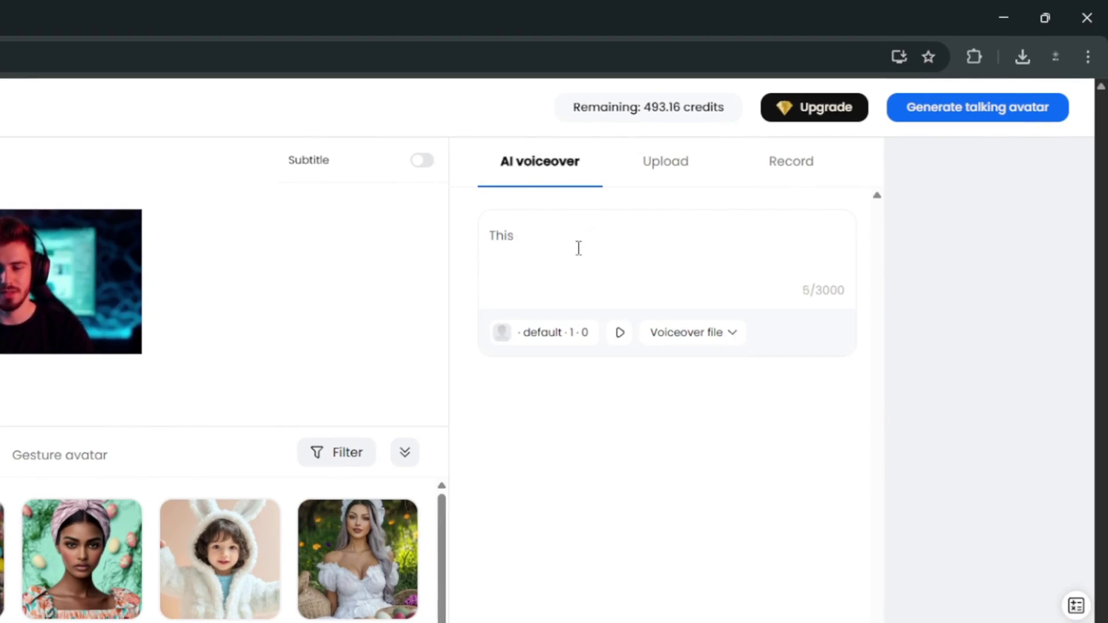
pyautogui.write('new ai tool is so insane')
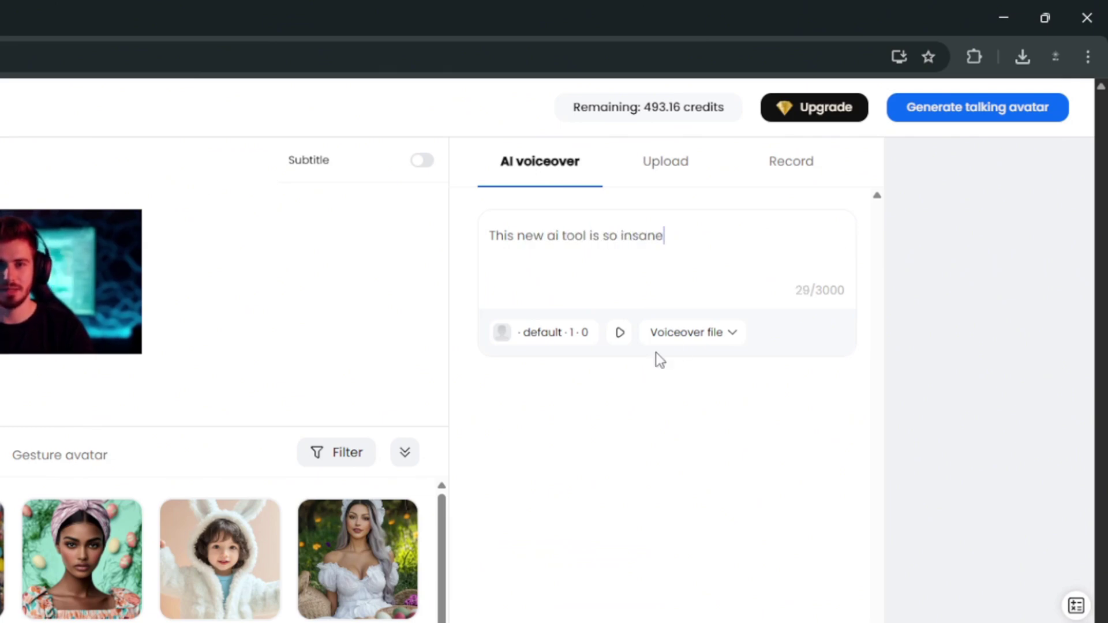
# Step: Choose the Antoni voice and generate the talking avatar video
pyautogui.click(548, 332)
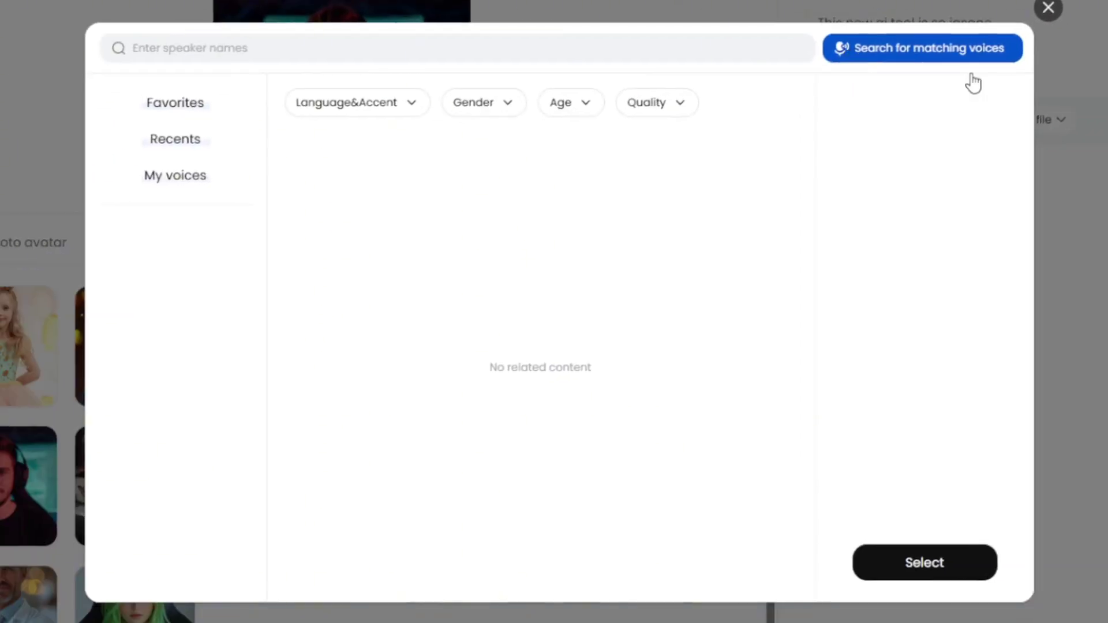
pyautogui.click(541, 170)
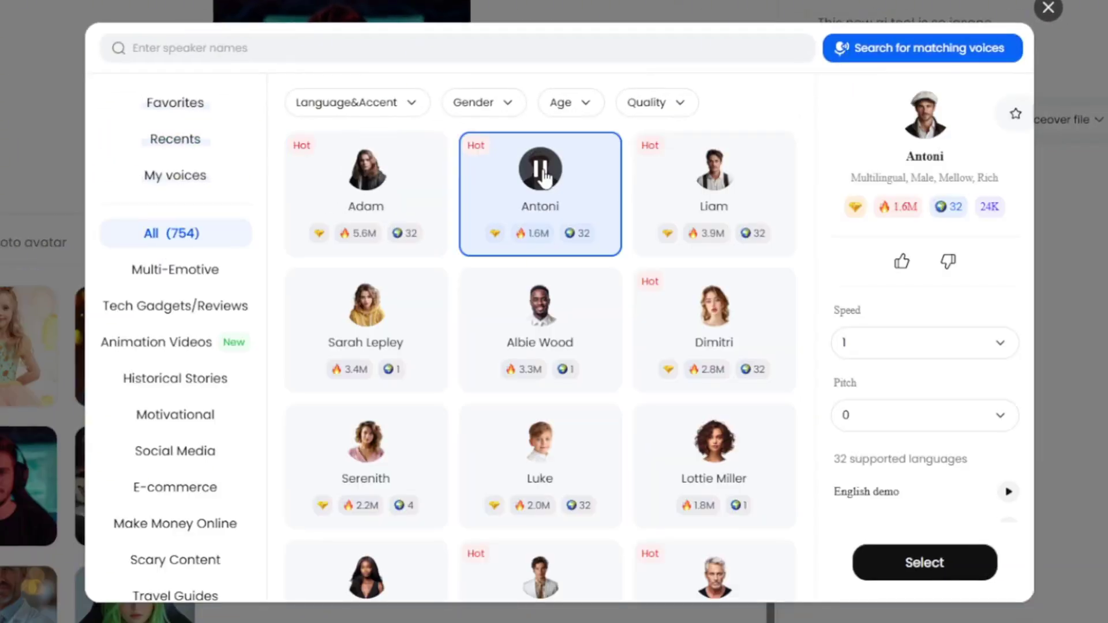
pyautogui.click(924, 570)
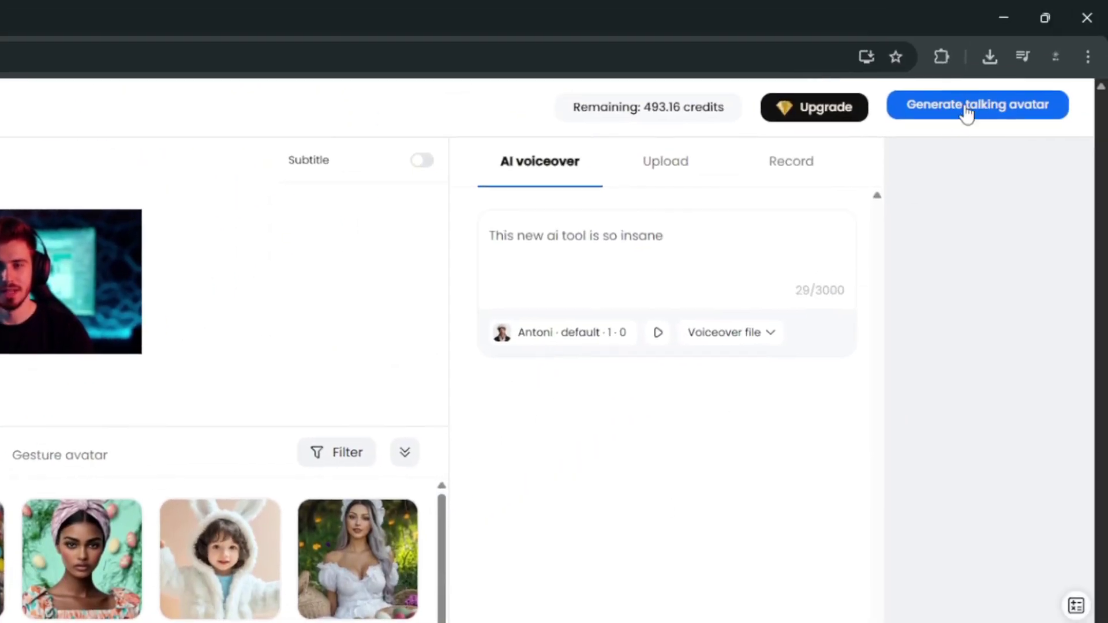
pyautogui.click(1038, 57)
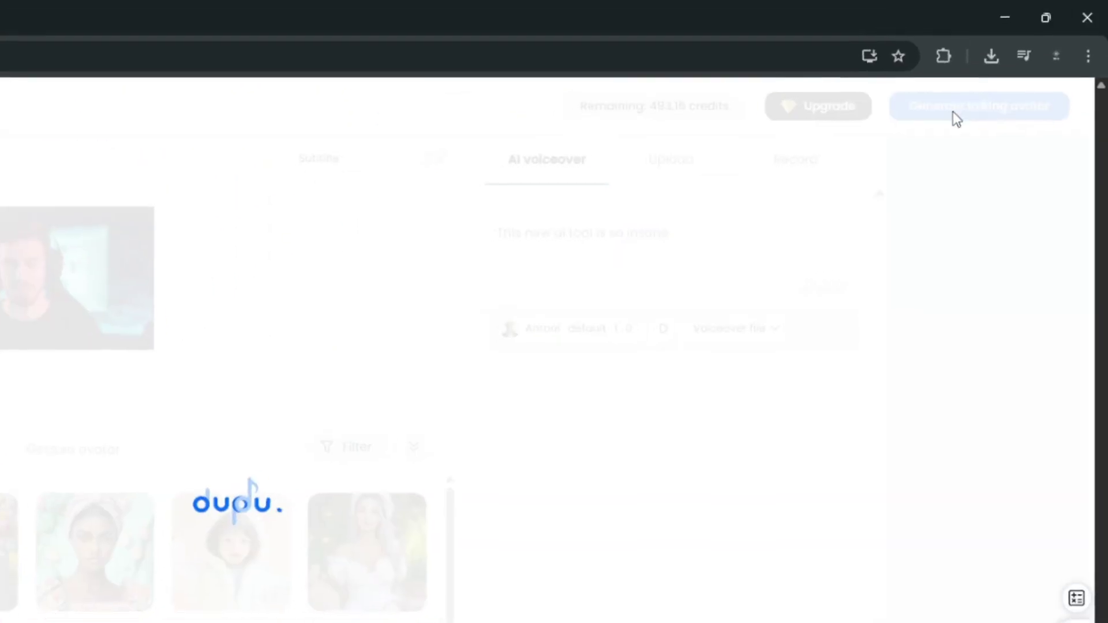
pyautogui.click(403, 526)
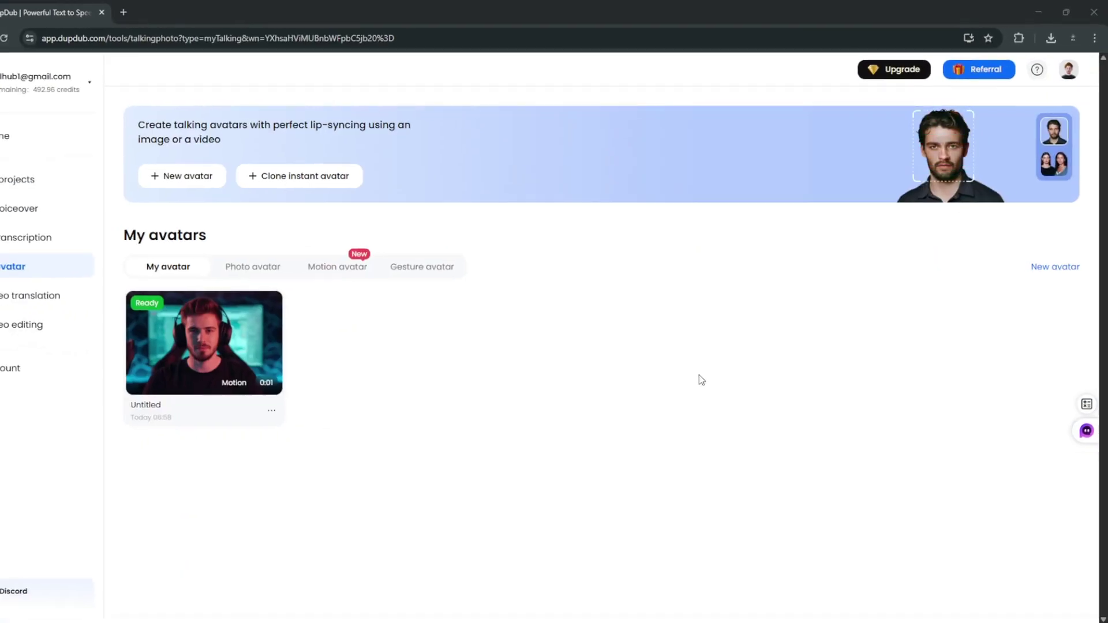
# Step: Preview the ready motion avatar and send it to the video editor for post-editing
pyautogui.click(179, 343)
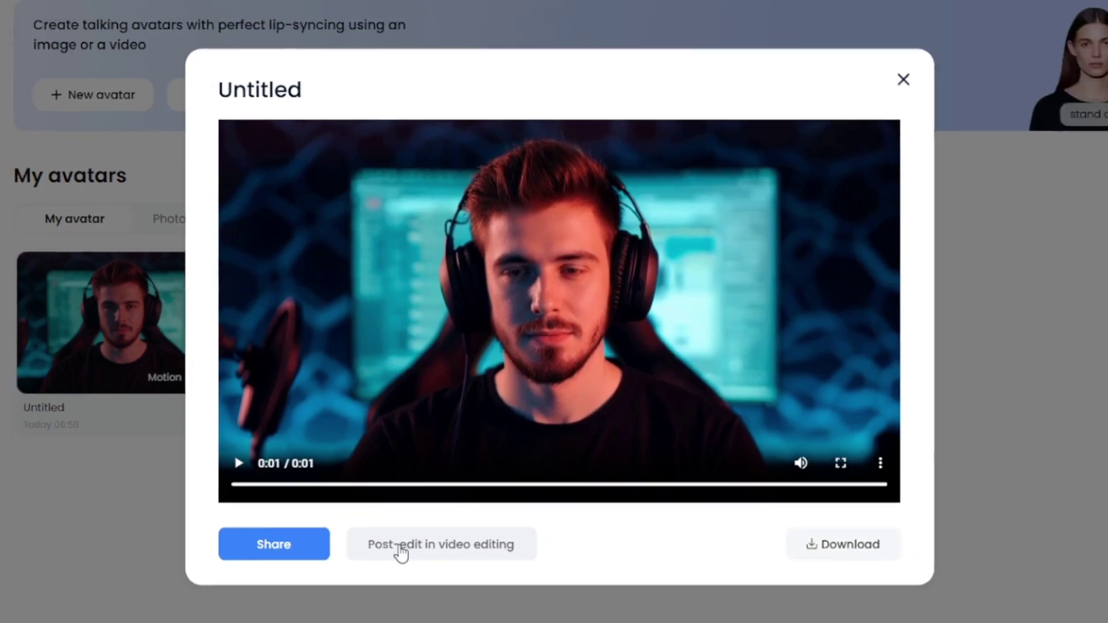
pyautogui.click(397, 561)
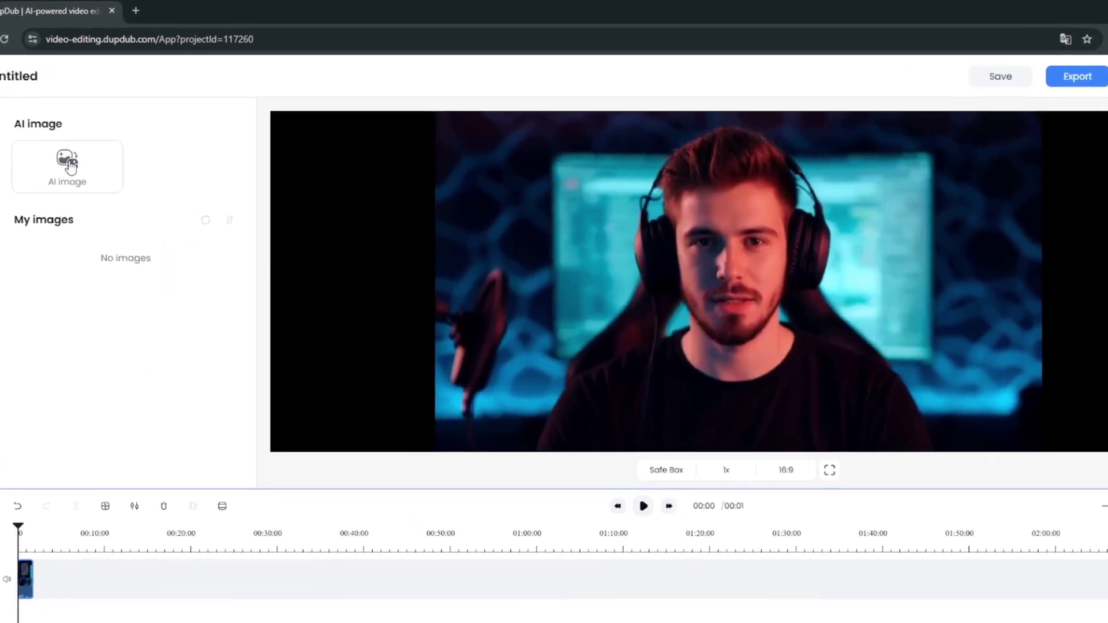
# Step: Open the AI Text to image generator, then close it without generating anything
pyautogui.click(63, 148)
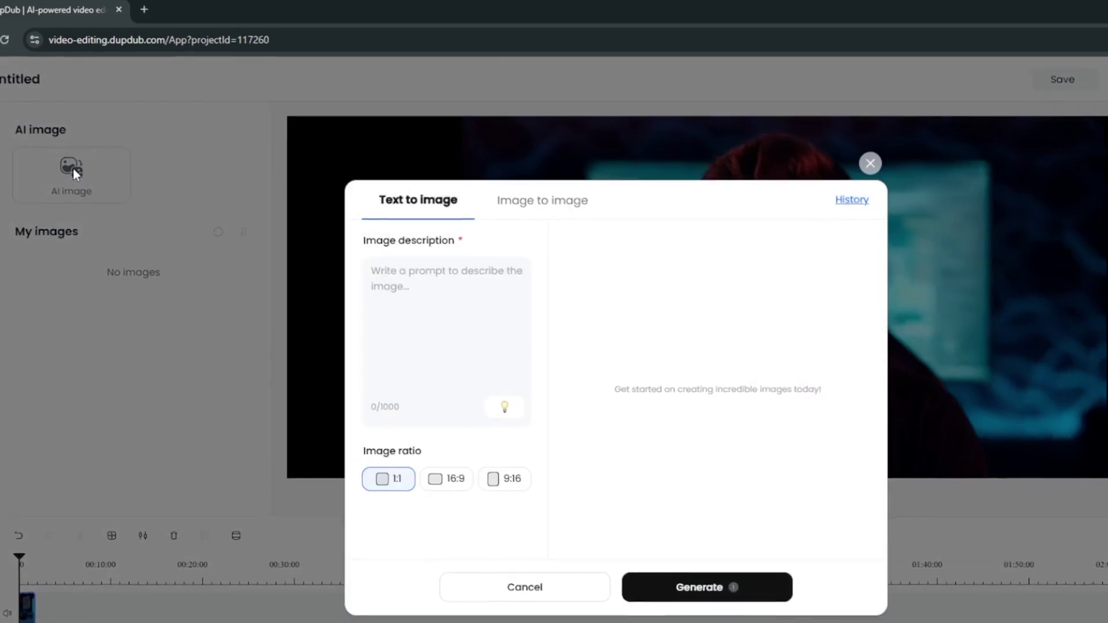
pyautogui.click(870, 163)
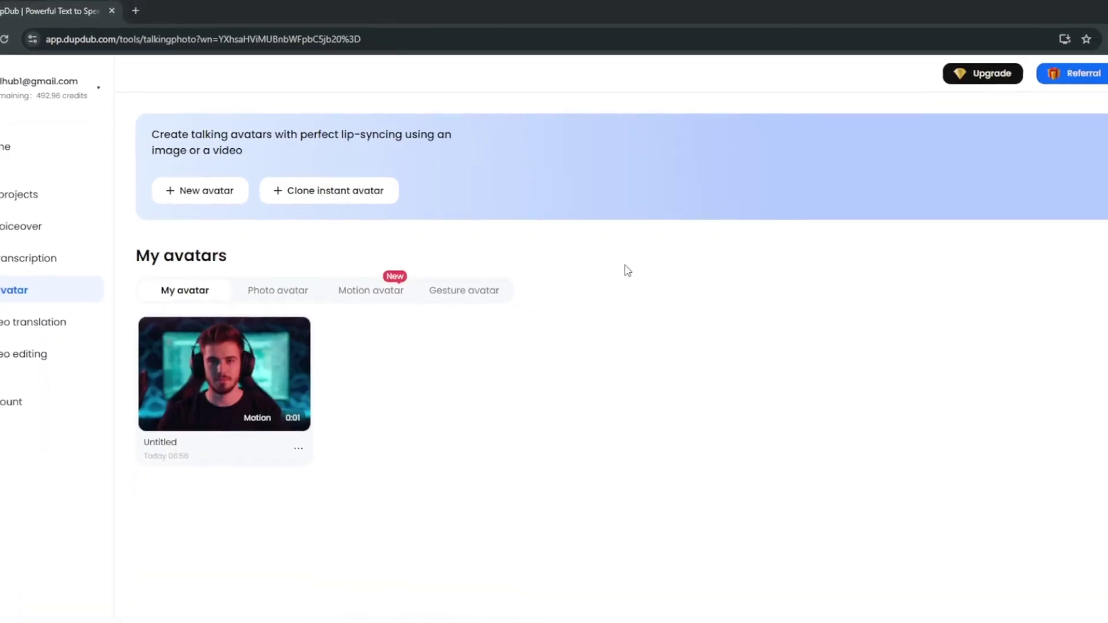
# Step: Switch to the Photo avatar templates and preview the Valentine's Day_3 couple
pyautogui.click(268, 277)
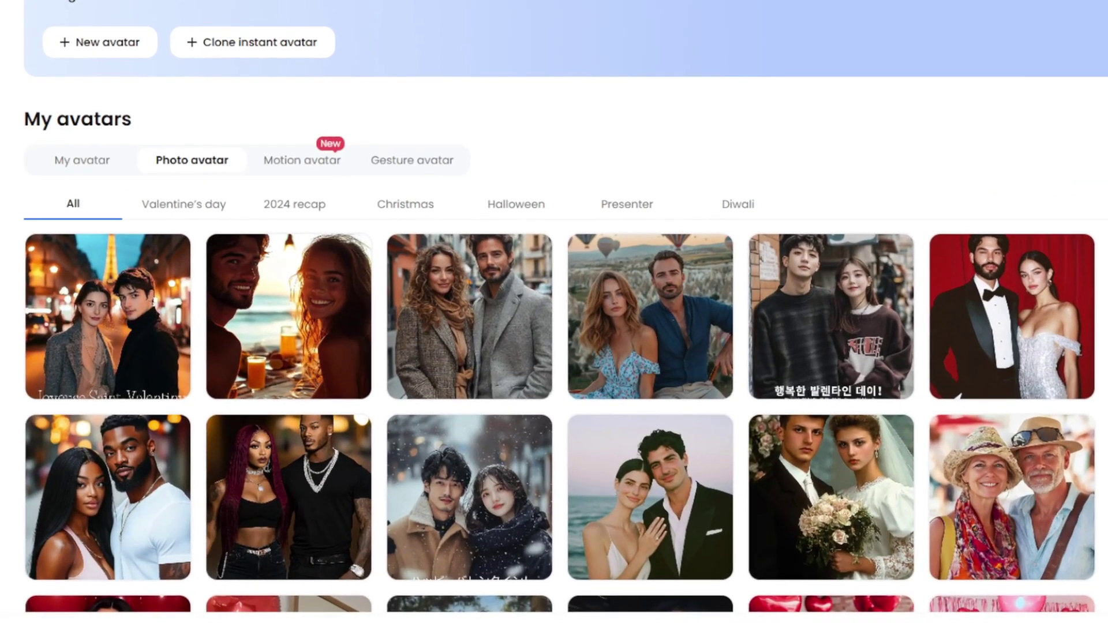
pyautogui.moveTo(700, 357)
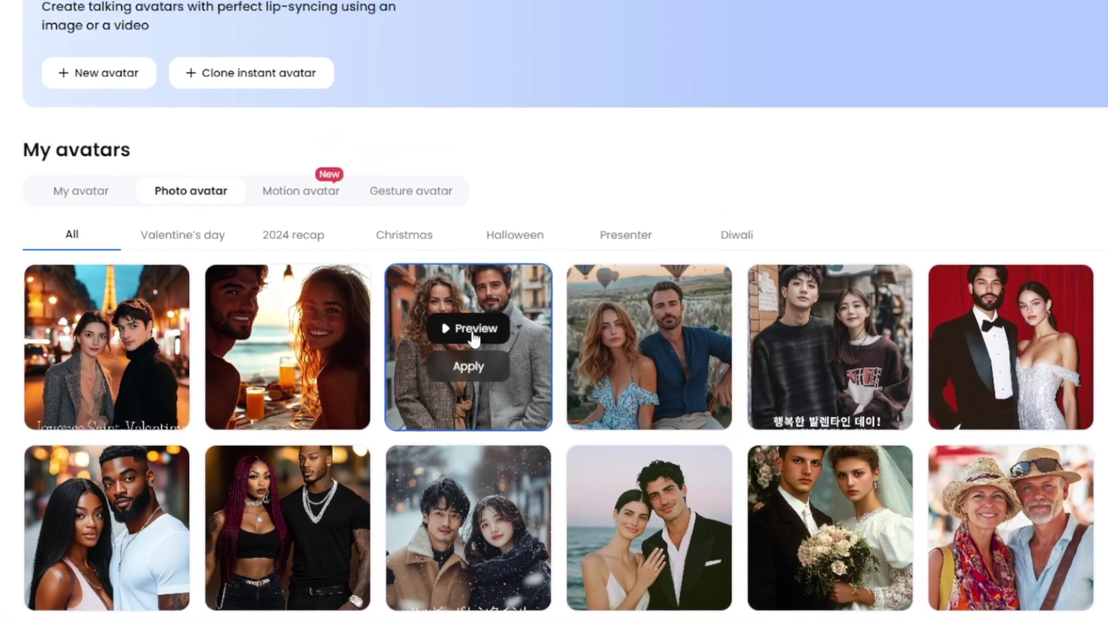
pyautogui.click(470, 298)
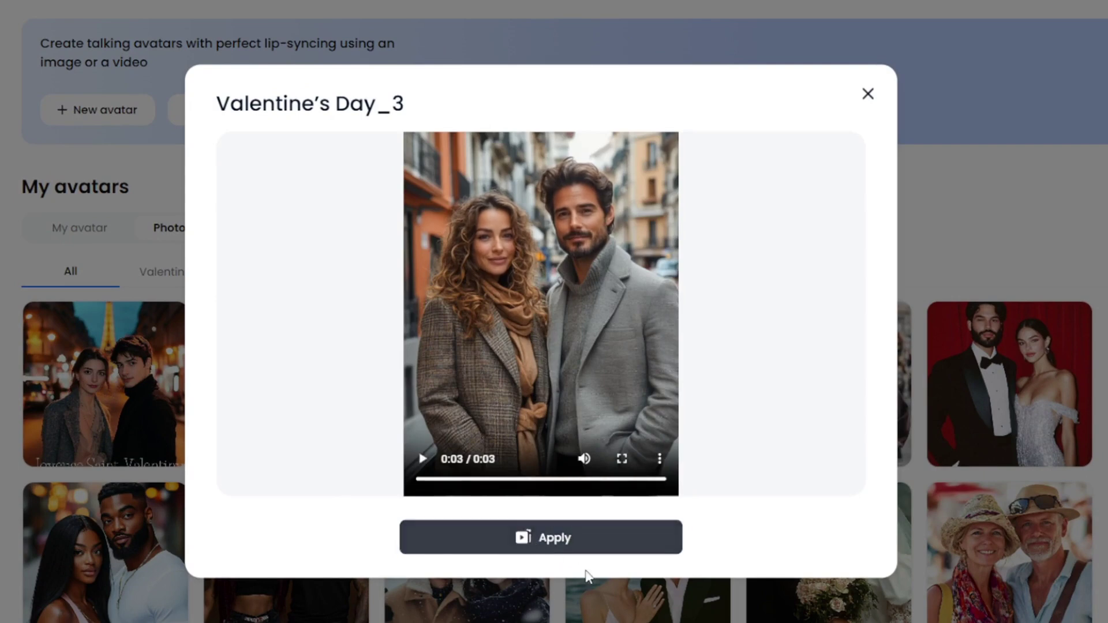
# Step: Apply the couple template, correcting the second line's misspellings to 'Wait, are you serious?'
pyautogui.click(580, 551)
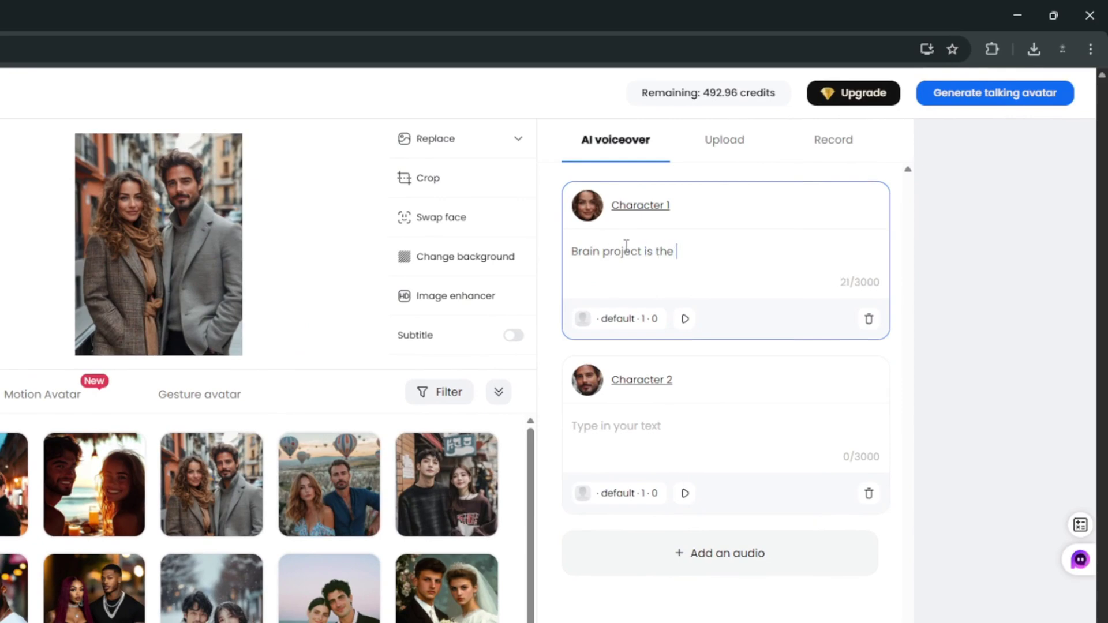
pyautogui.click(656, 433)
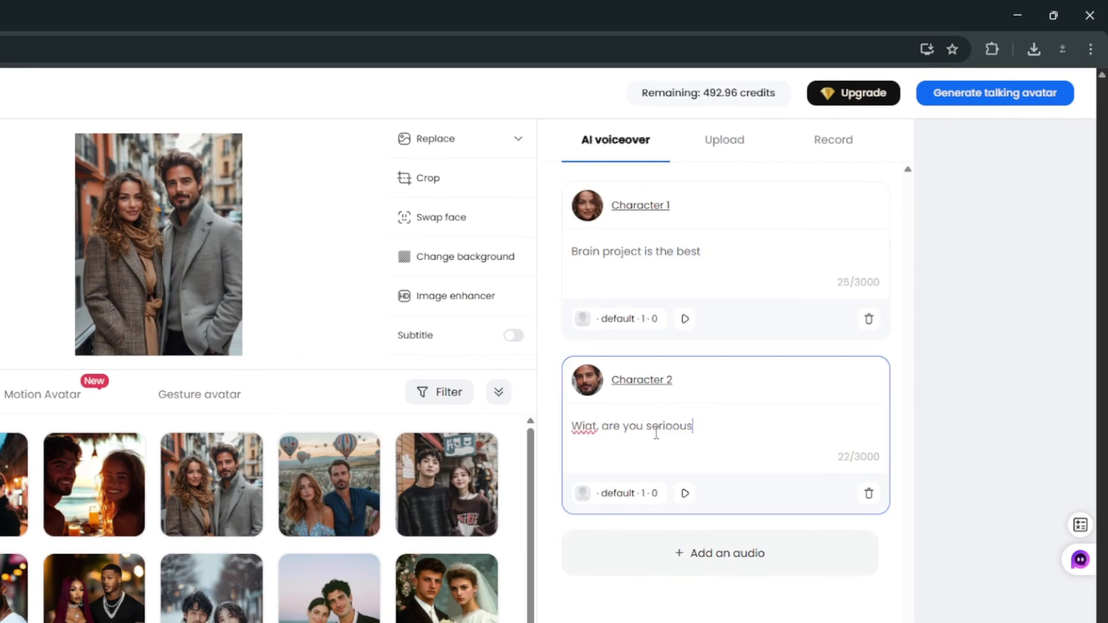
pyautogui.rightClick(664, 430)
pyautogui.click(723, 90)
pyautogui.rightClick(577, 427)
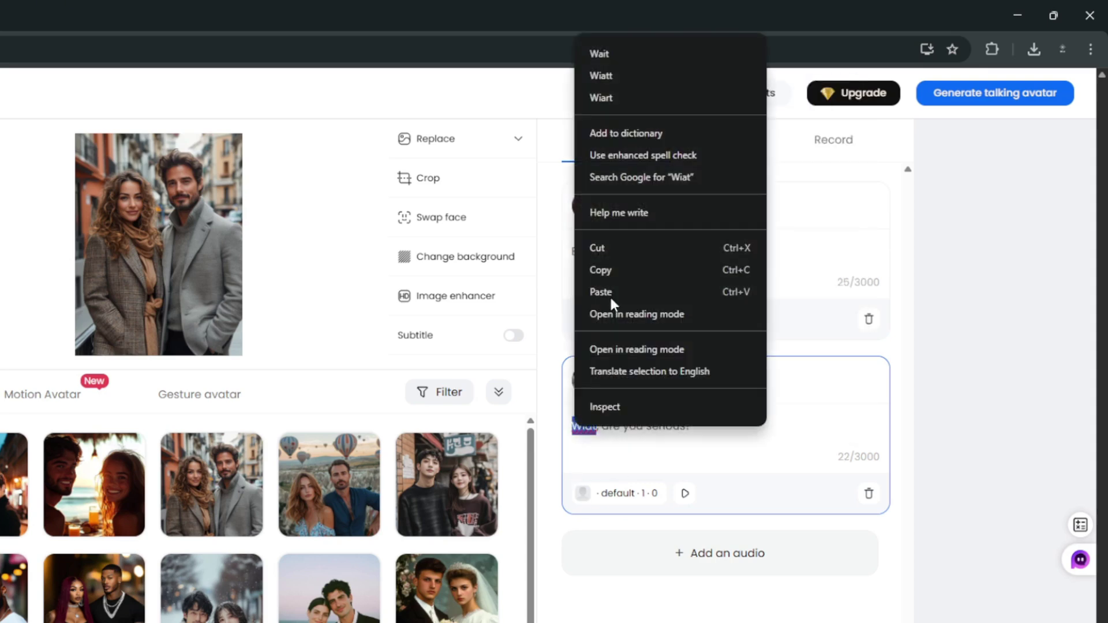
pyautogui.click(595, 54)
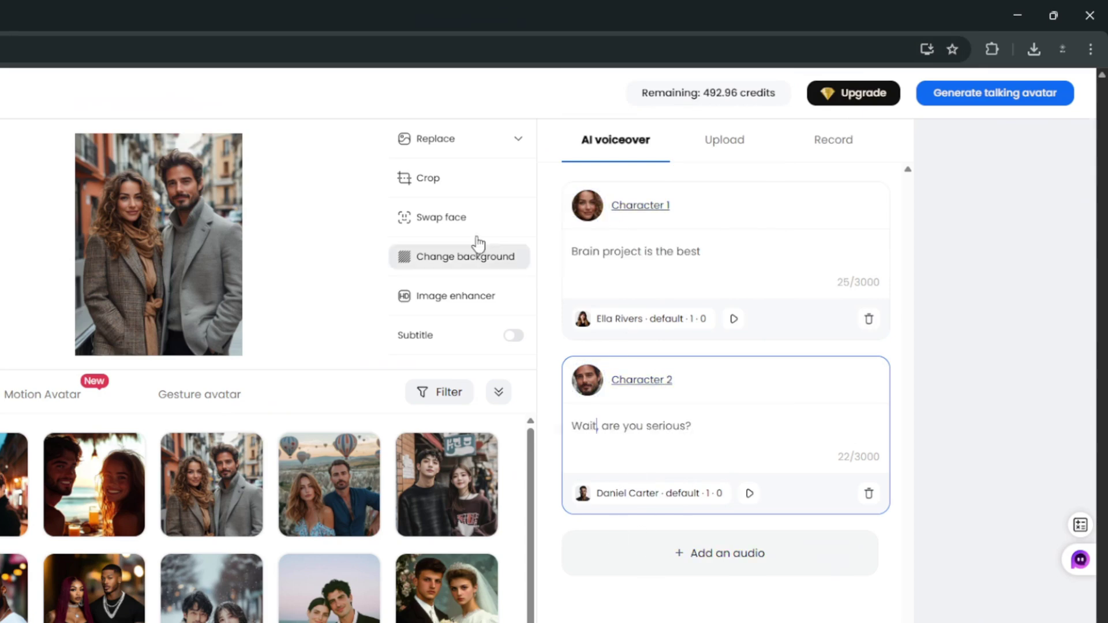
# Step: Set the couple's background to the white interior and generate their two-character video
pyautogui.click(456, 145)
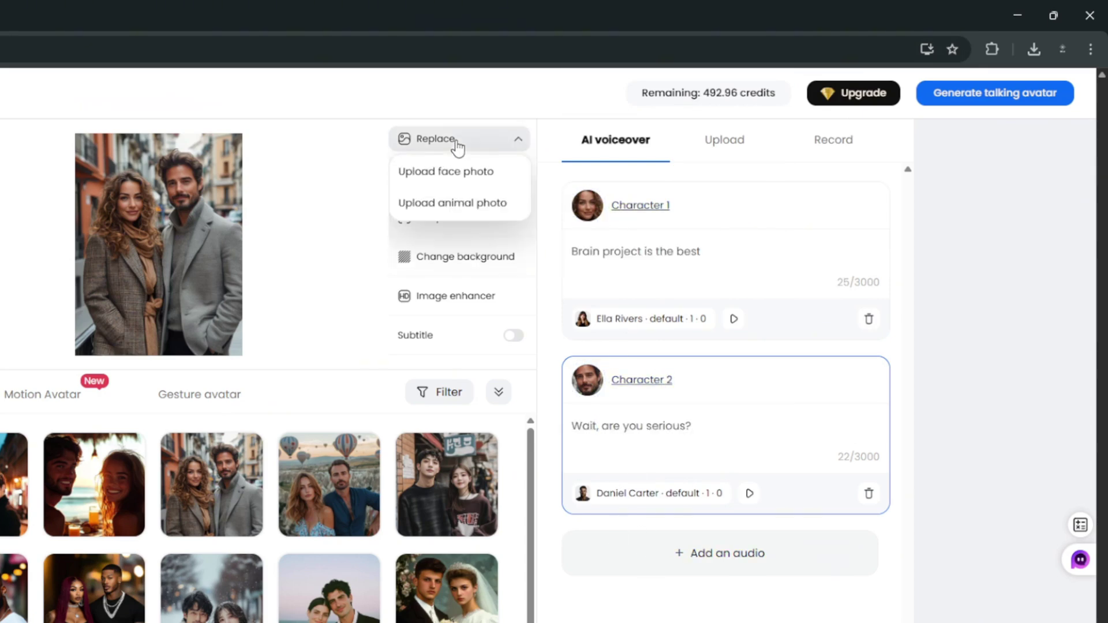
pyautogui.click(460, 181)
pyautogui.click(472, 371)
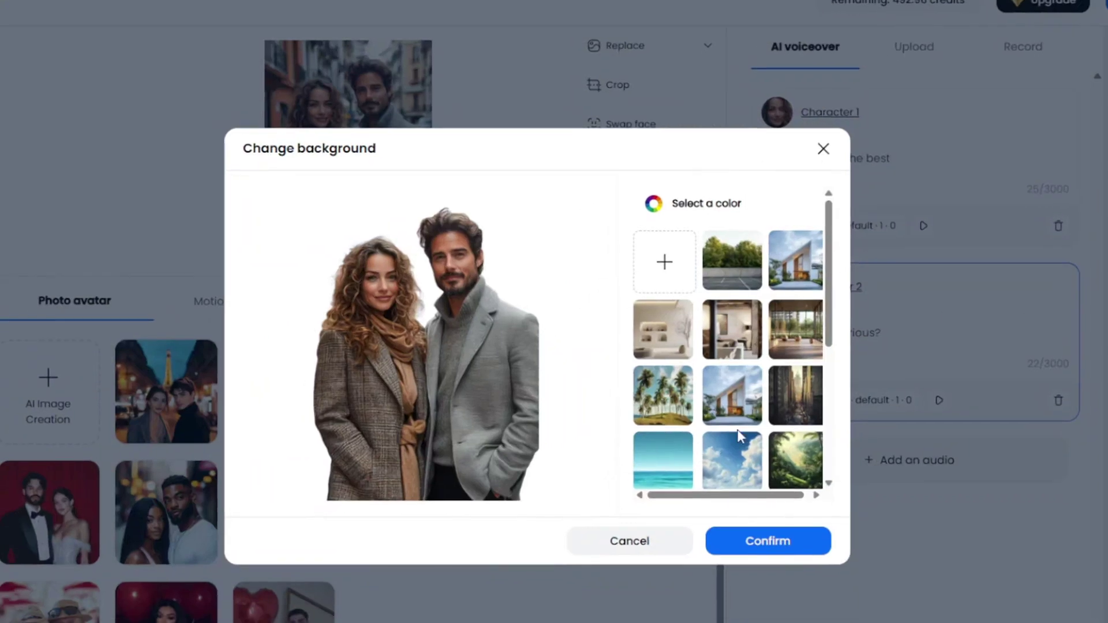
pyautogui.scroll(-3, 737, 430)
pyautogui.scroll(3, 739, 403)
pyautogui.click(666, 334)
pyautogui.click(769, 541)
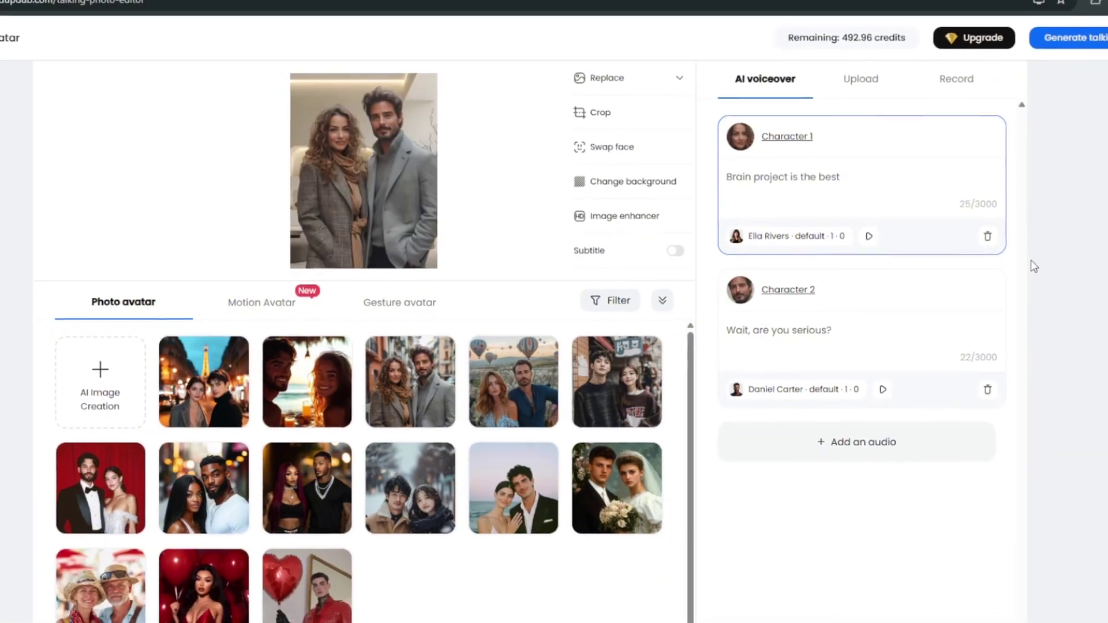
pyautogui.click(1053, 52)
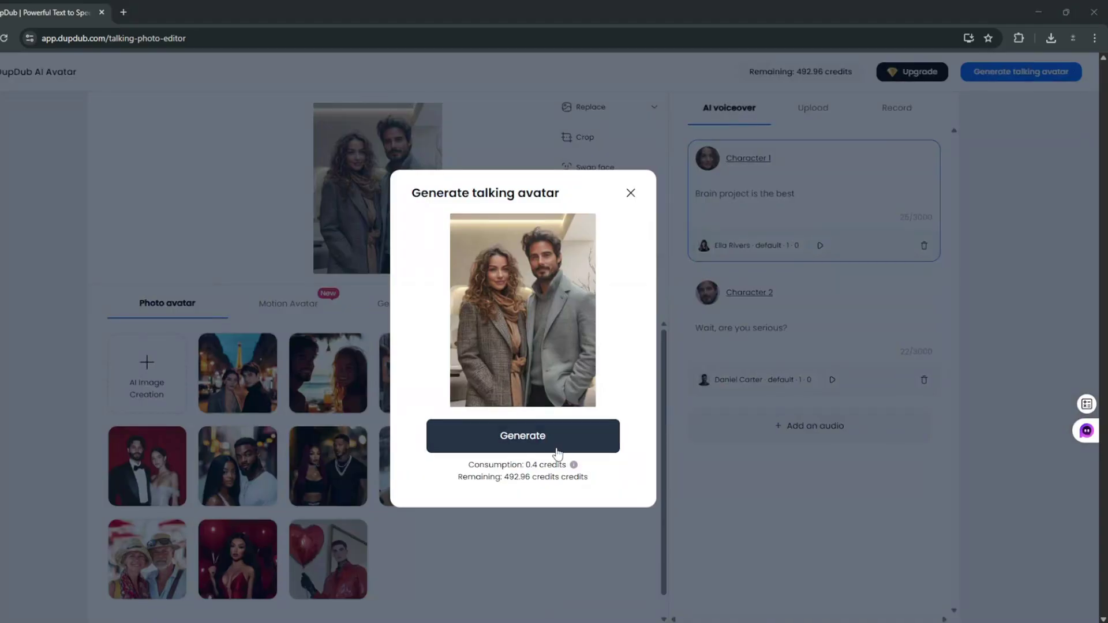
pyautogui.click(551, 450)
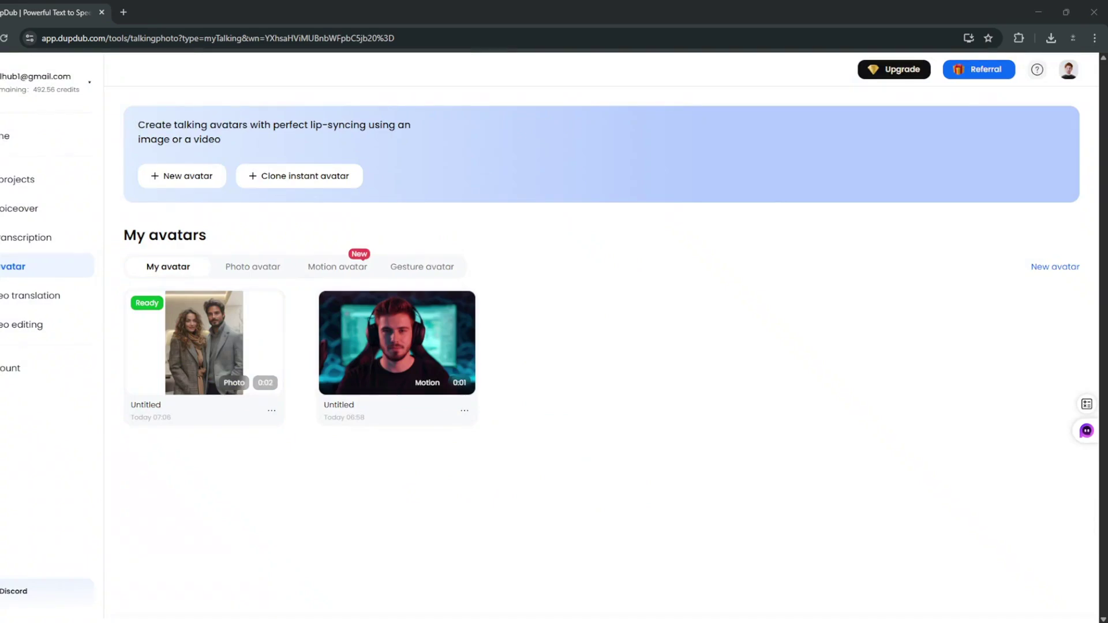
pyautogui.click(194, 345)
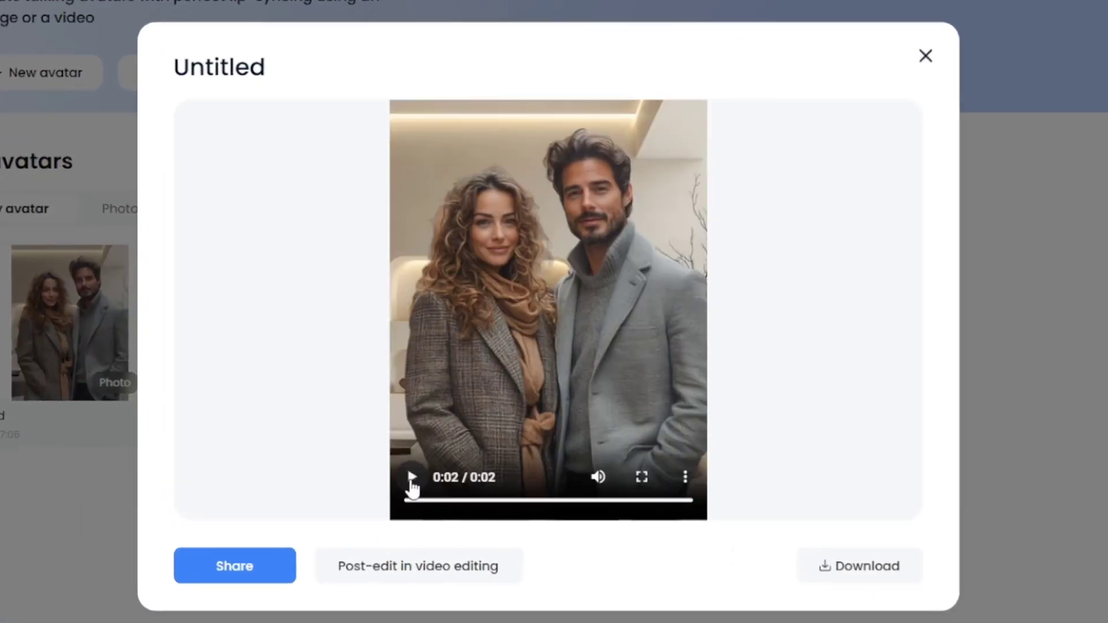
pyautogui.click(448, 445)
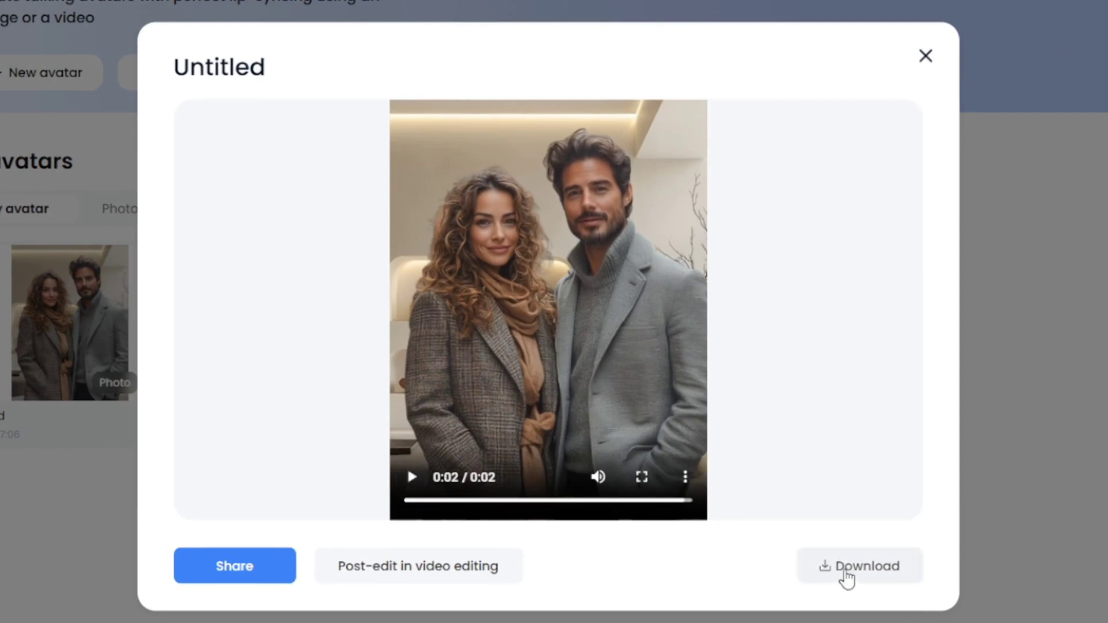
pyautogui.click(925, 55)
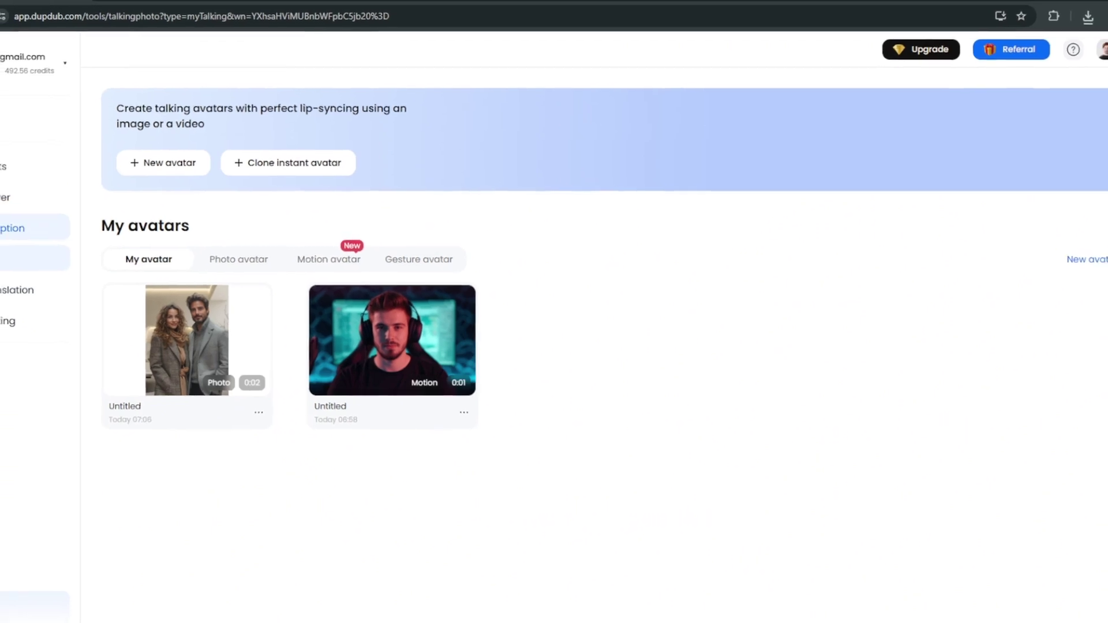
# Step: Create a new avatar saying 'you should really love brain project', generate it and replay it
pyautogui.click(144, 167)
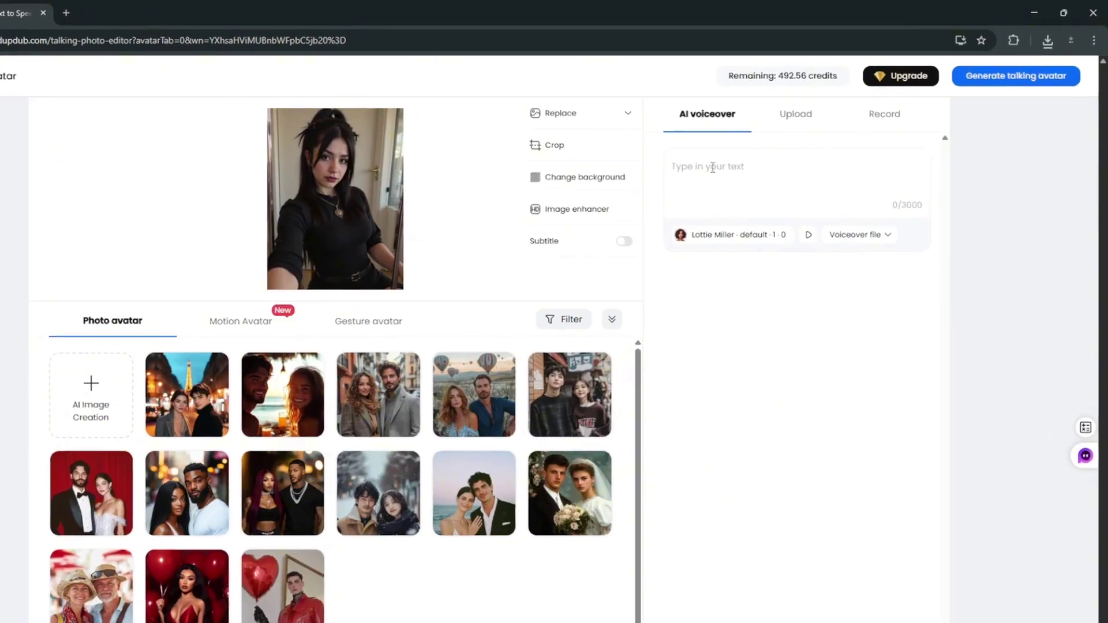
pyautogui.click(751, 162)
pyautogui.write('you shou')
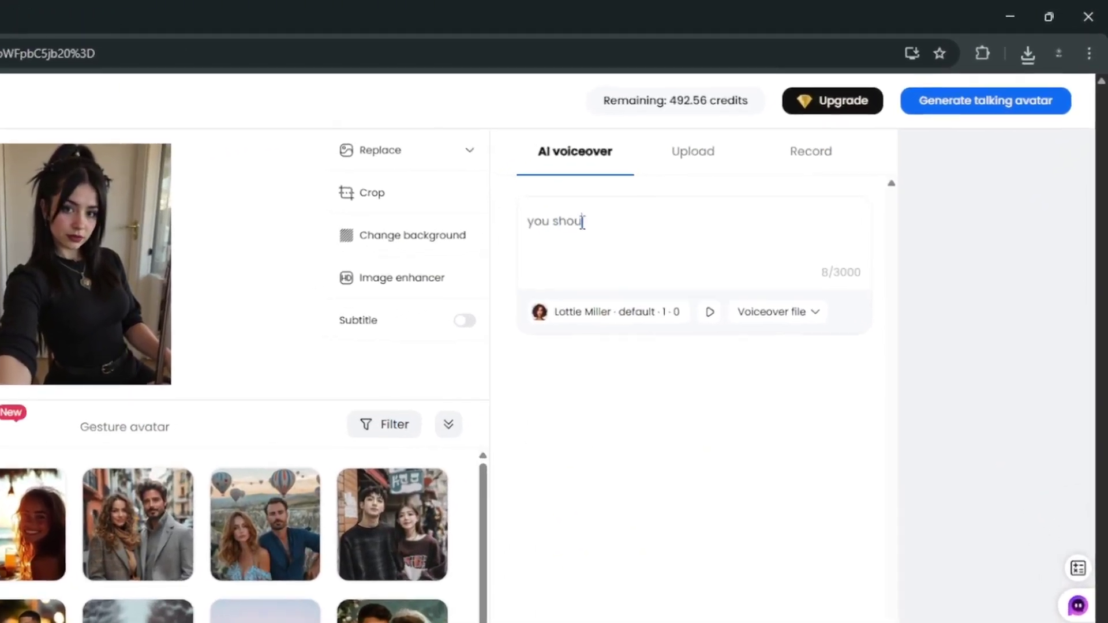
pyautogui.write('ld really love brain project')
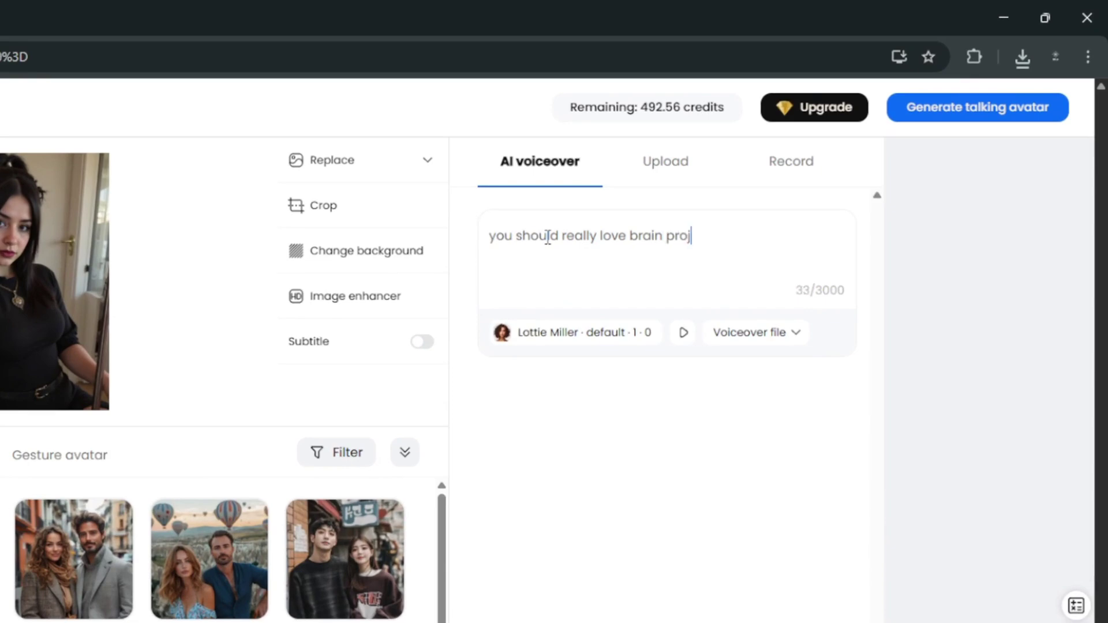
pyautogui.click(970, 110)
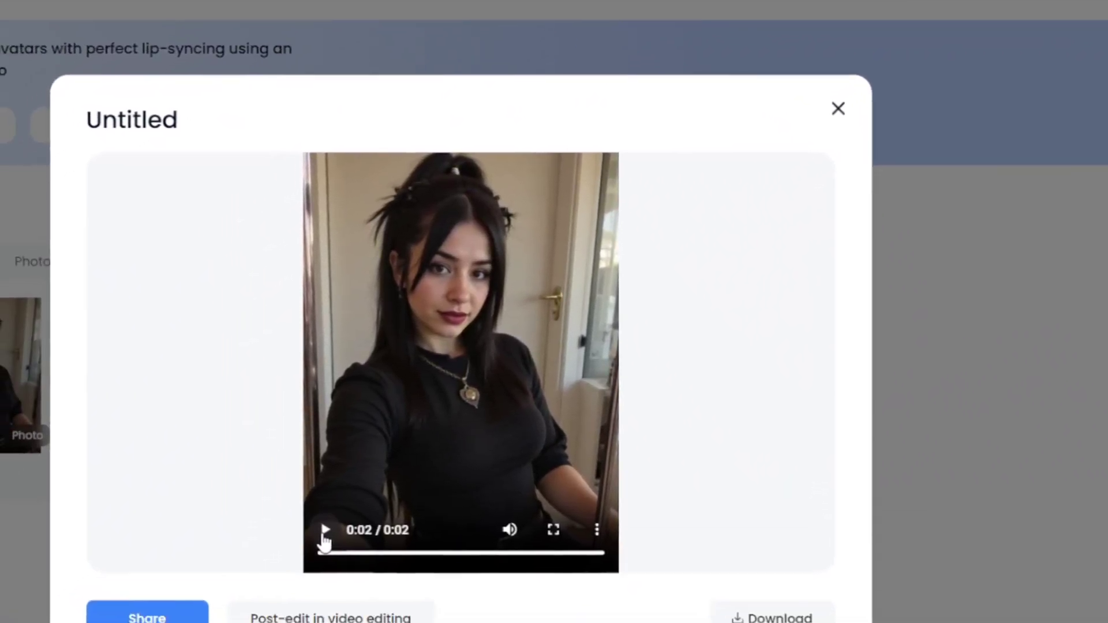
pyautogui.click(324, 531)
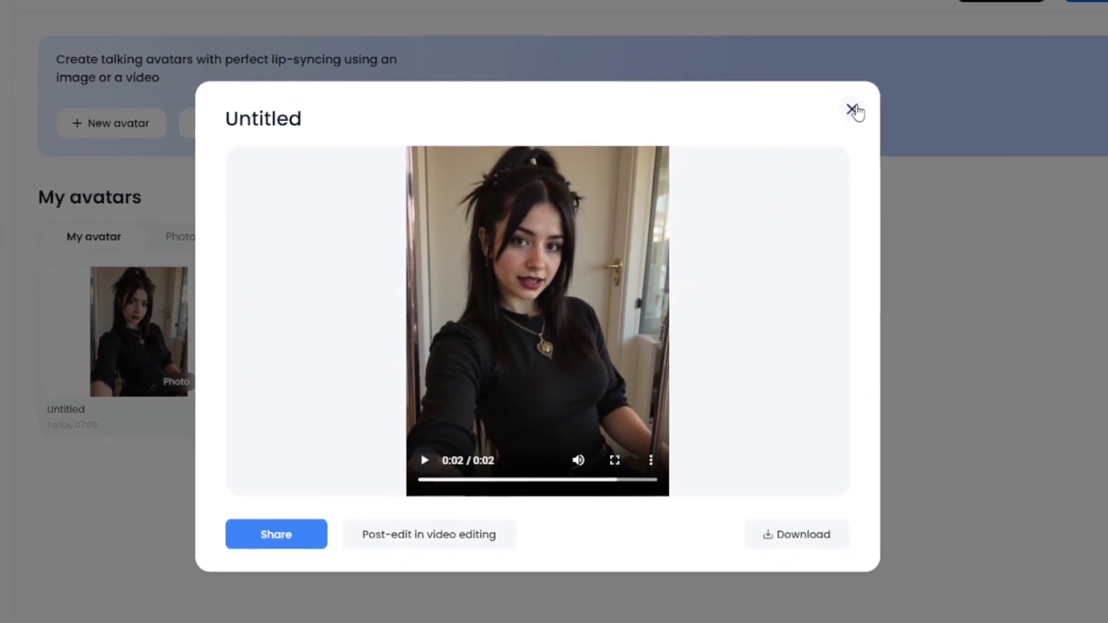
pyautogui.click(868, 99)
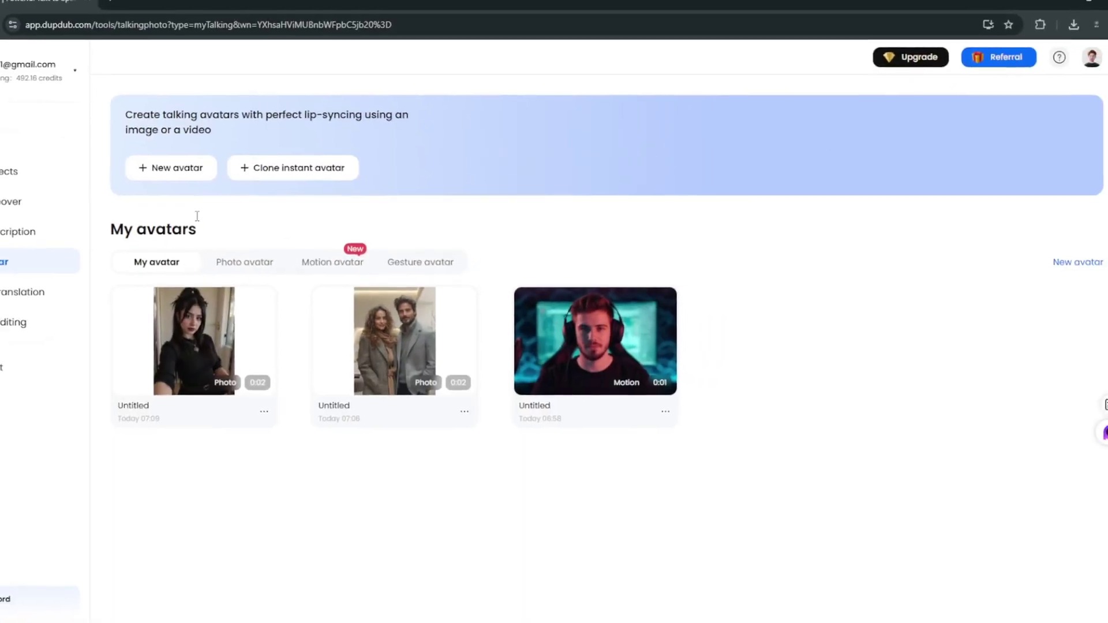